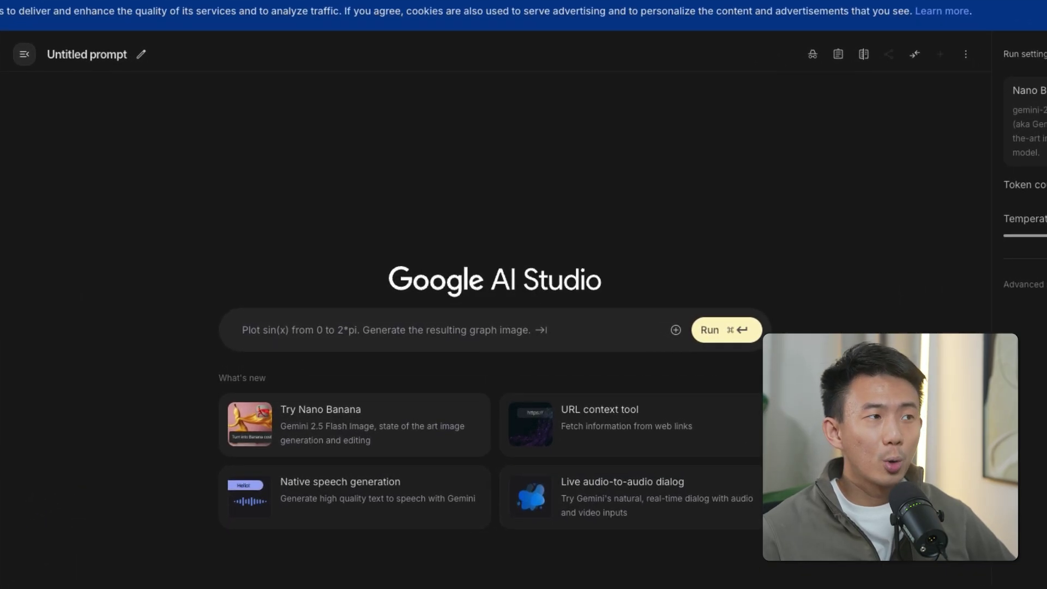
- Accept the suggested banana-in-a-costume prompt and run it on the Nano Banana model
key("Tab")
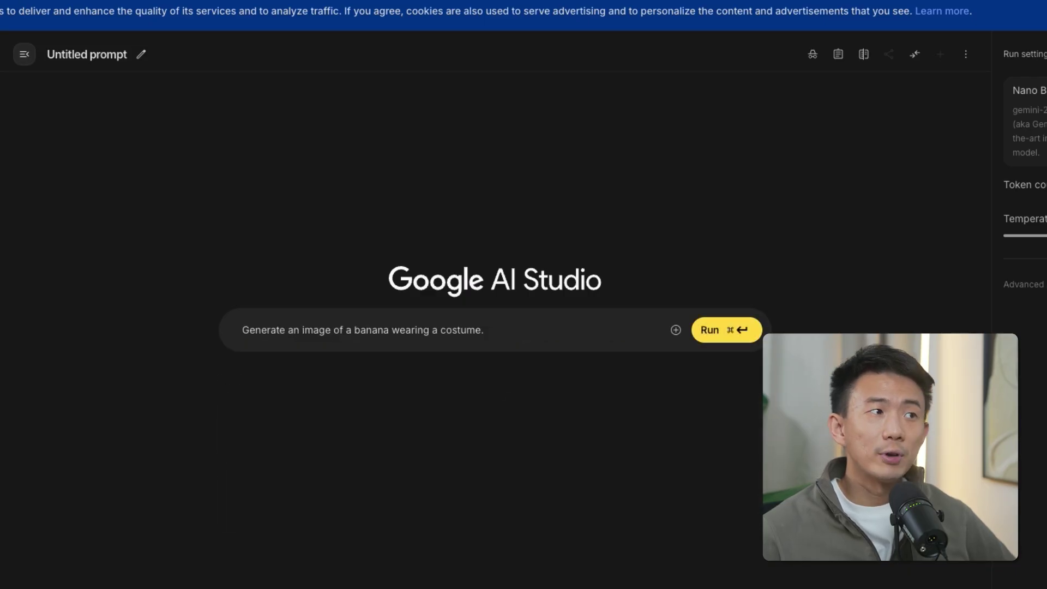
left_click(710, 329)
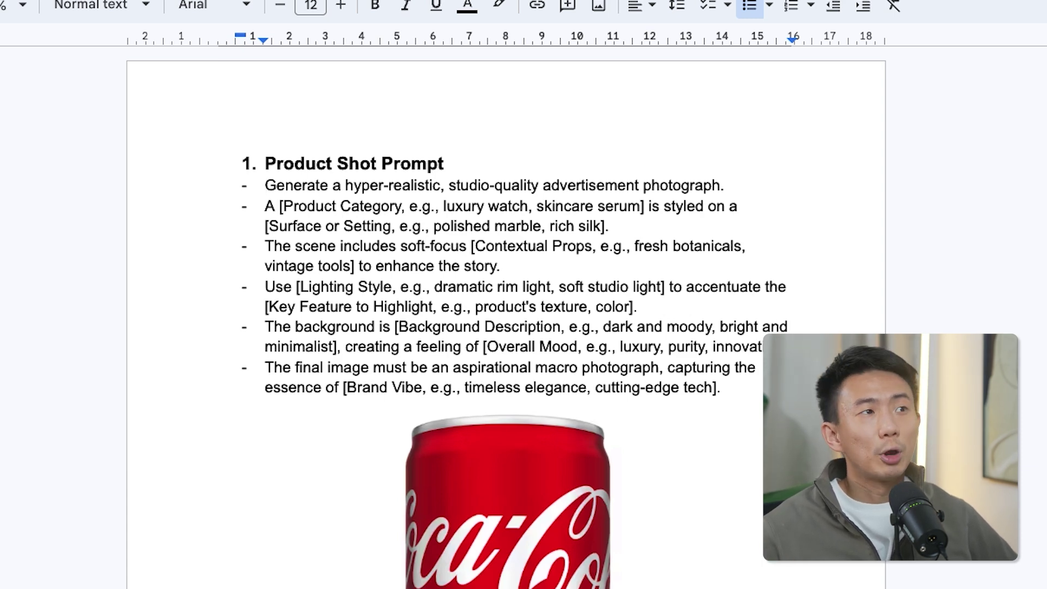
scroll(506, 319, "down", 3)
scroll(505, 319, "down", 5)
scroll(507, 319, "down", 1)
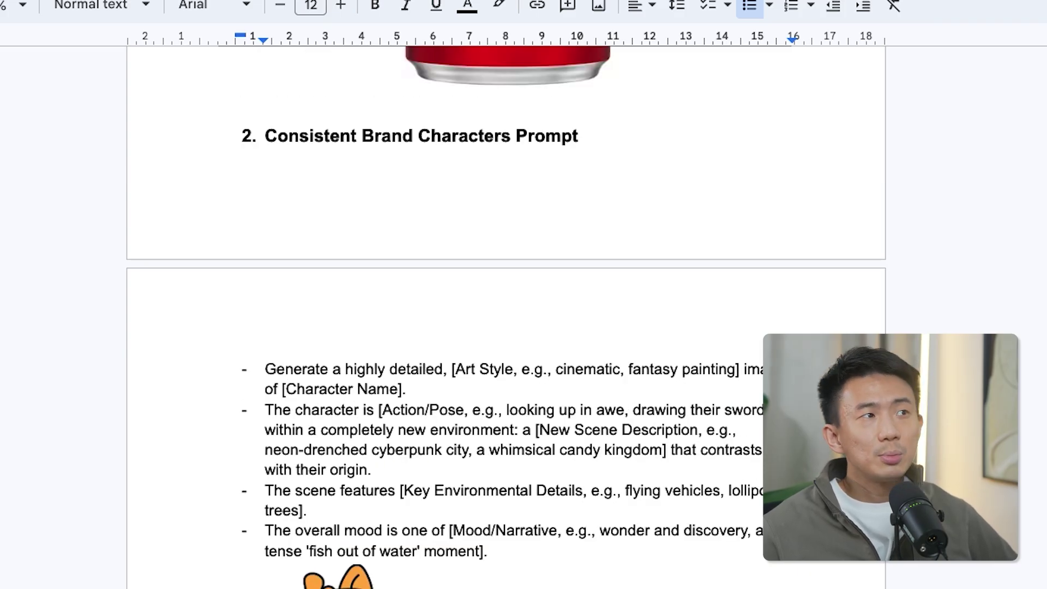
scroll(506, 319, "down", 7)
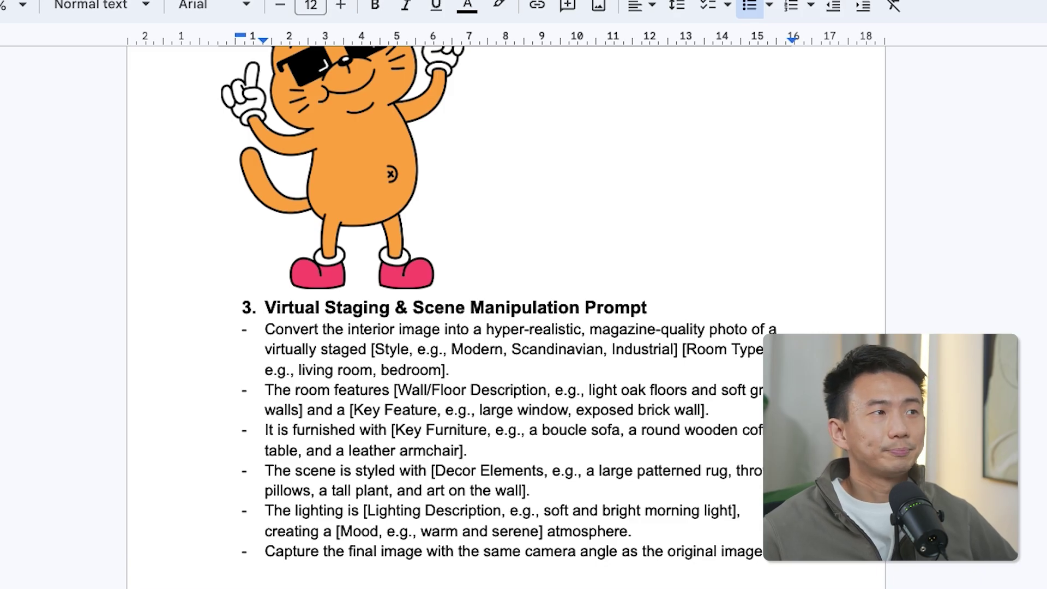
scroll(505, 319, "up", 6)
scroll(505, 320, "up", 8)
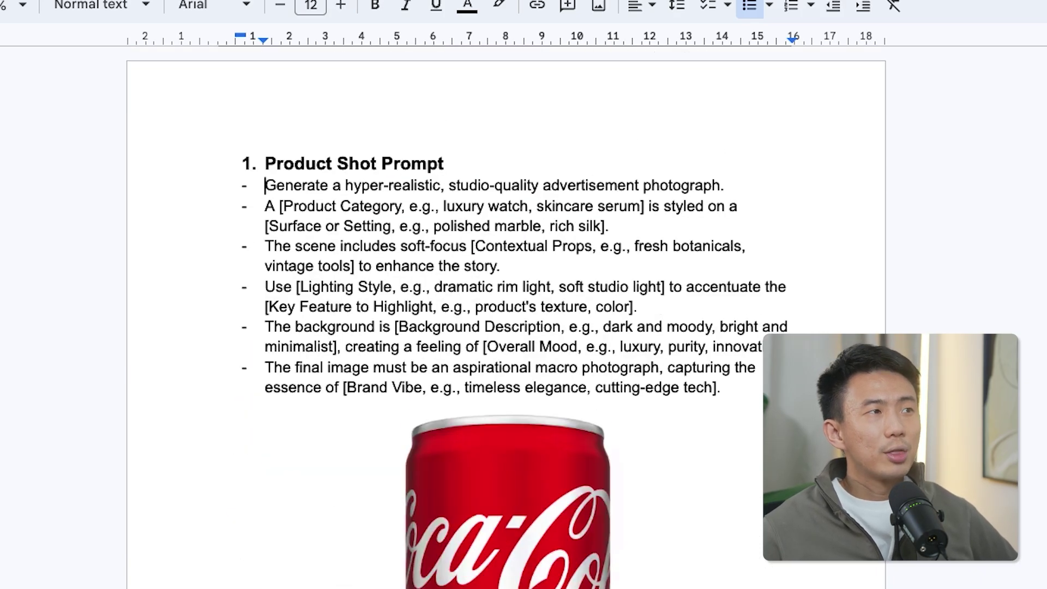
- Select the six bullet lines of the '1. Product Shot Prompt' template for copying
left_click_drag(265, 185, 720, 387)
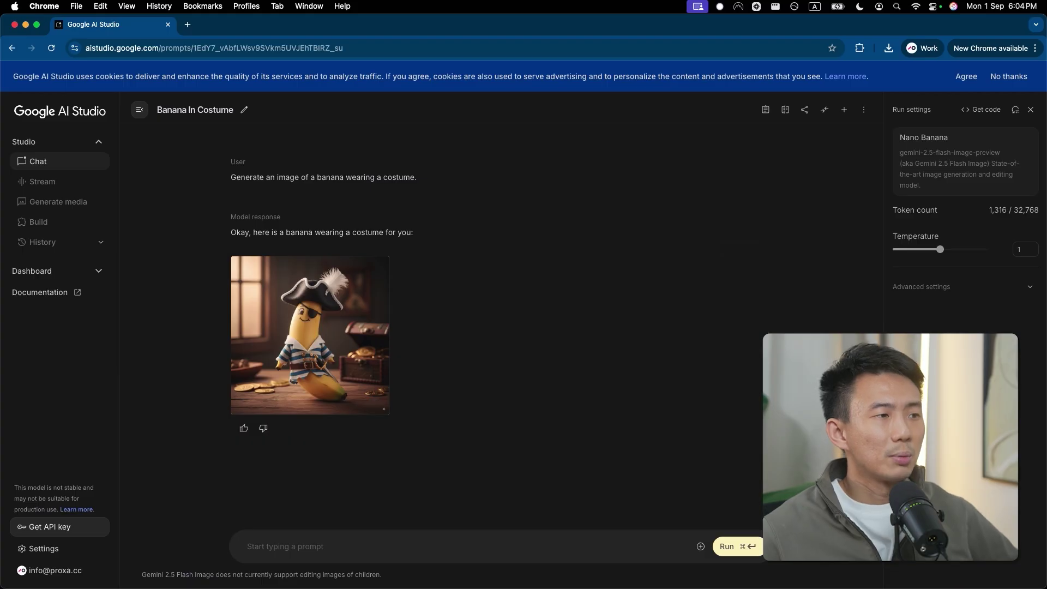
- Paste the product shot template into the prompt box and attach the Coca-Cola can photo
type("Generate a hyper-realistic, studio-quality advertisement photograph. A [Product Category, e.g., luxury watch, skincare serum] is styled on a [Surface or Setting, e.g., polished marble, rich silk]. The scene includes soft-focus [Contextual Props, e.g., fresh botanicals, vintage tools] to enhance the story. Use [Lighting Style, e.g., dramatic rim light, soft studio light] to accentuate the [Key Feature to Highlight, e.g., product's texture, color]. The background is [Background Description, e.g., dark and moody, bright and minimalist], creating a feeling of [Overall Mood, e.g., luxury, purity, innovation]. The final image must be an aspirational macro photograph, capturing the essence of [Brand Vibe, e.g., timeless elegance, cutting-edge tech].")
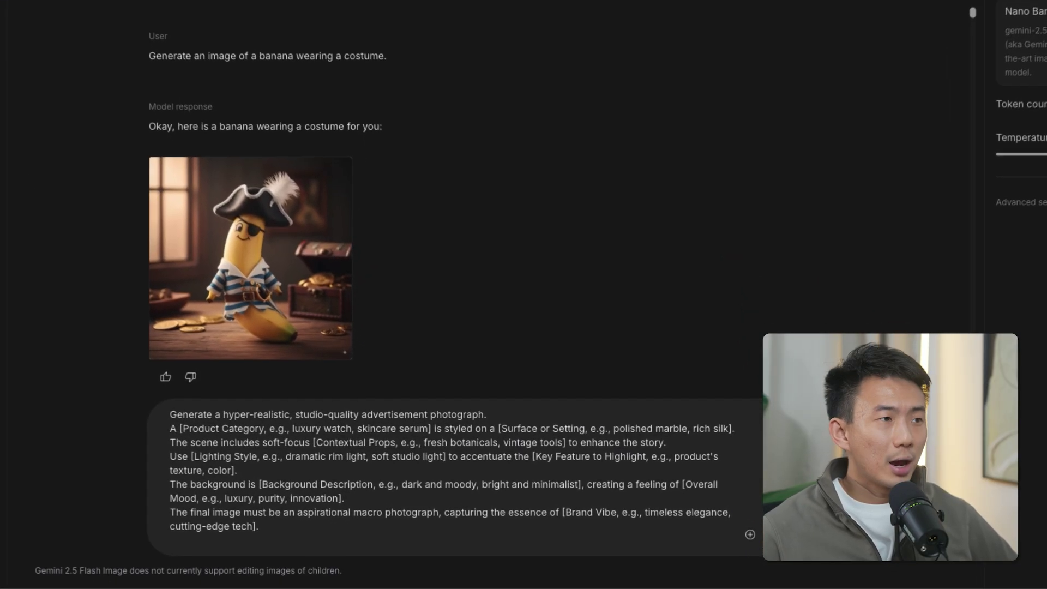
left_click_drag(491, 328, 204, 458)
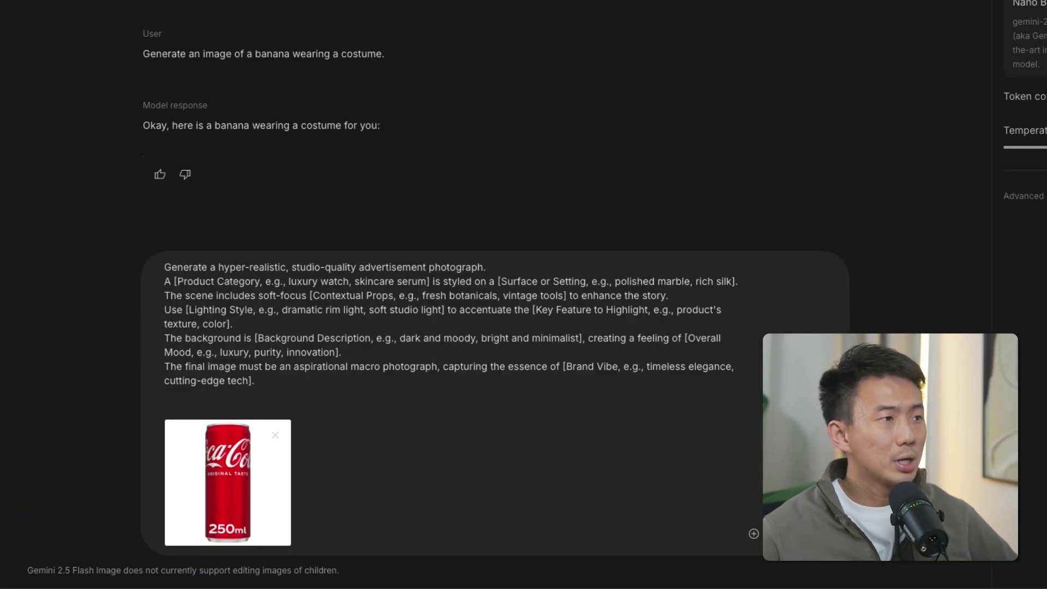
left_click_drag(236, 324, 297, 338)
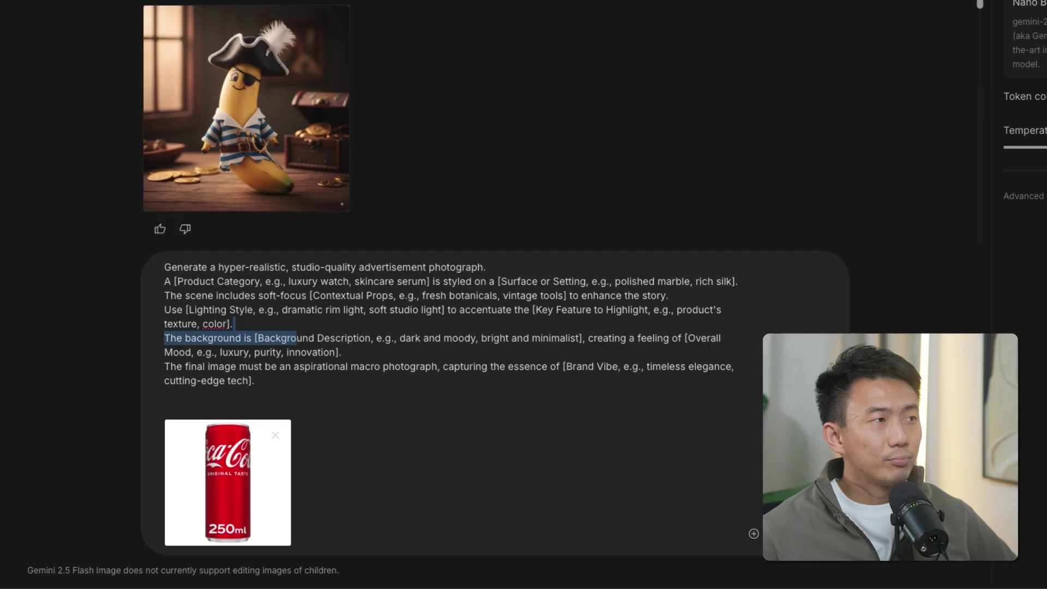
left_click(296, 338)
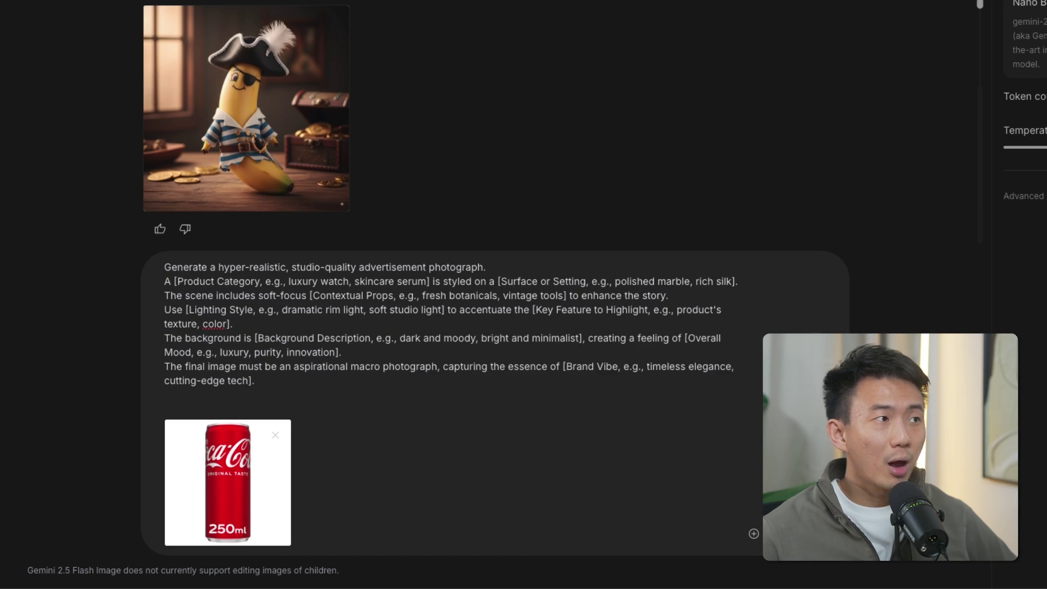
key("super+Left")
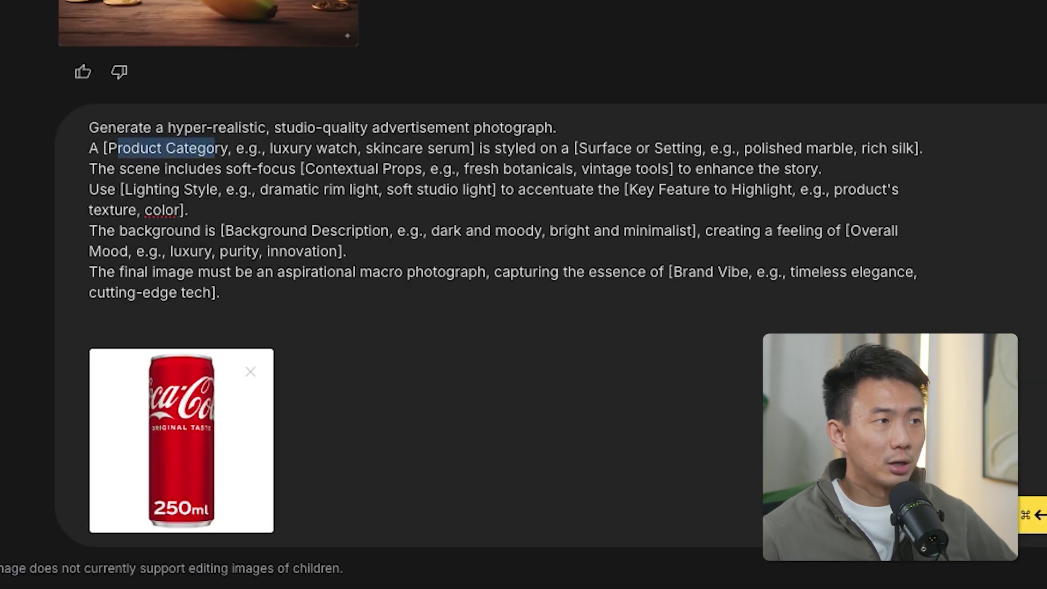
- Remove the Product Category and Surface/Setting placeholders, keeping 'marble' and dropping 'rich silk'
left_click_drag(115, 148, 474, 148)
key("BackSpace")
key("BackSpace")
type("c")
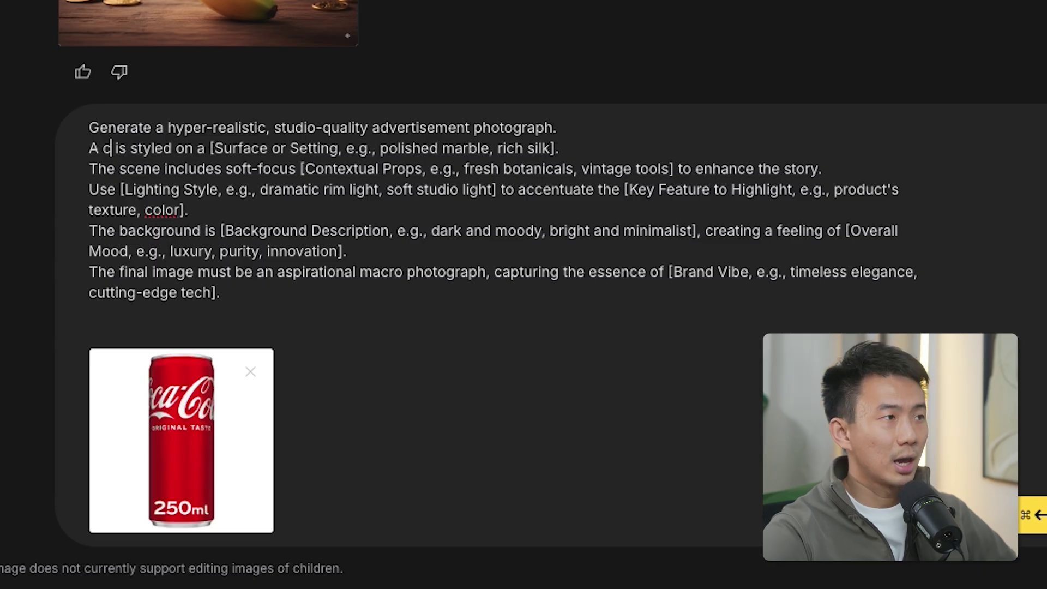
type("an of coca")
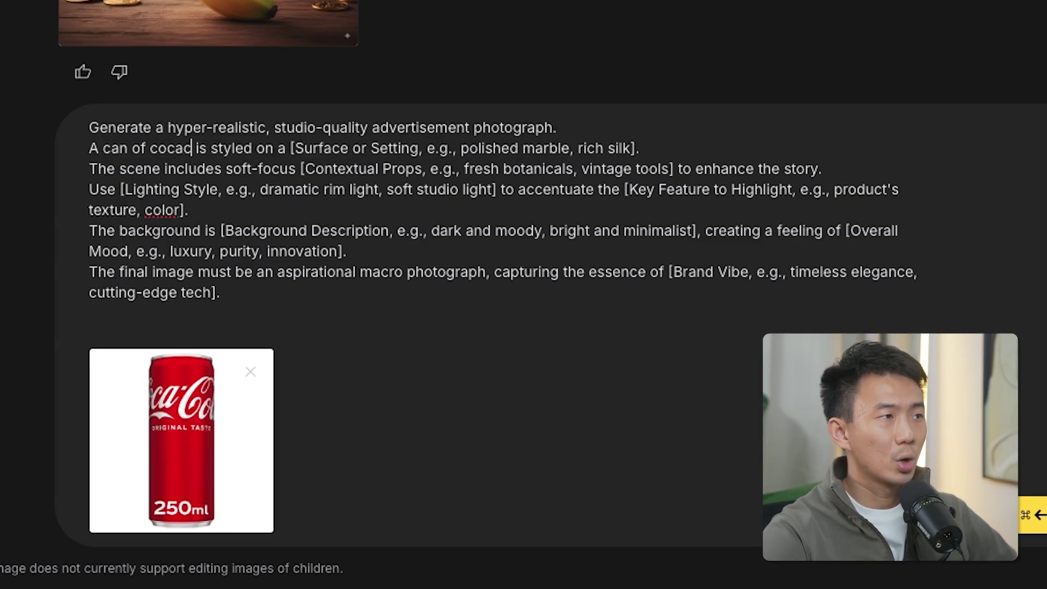
type("cola")
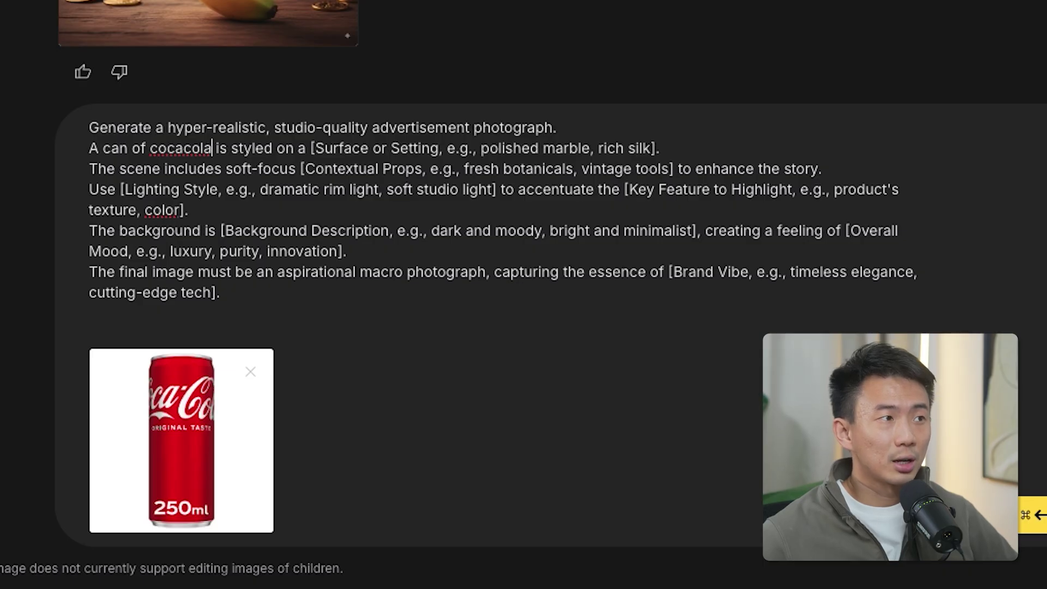
left_click_drag(312, 148, 479, 148)
key("BackSpace")
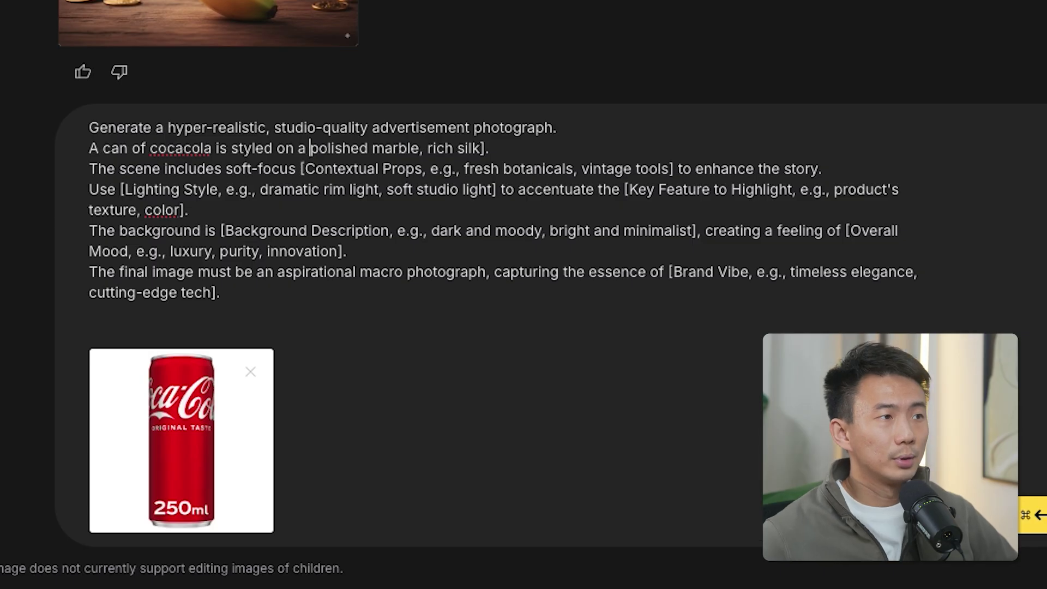
left_click_drag(424, 149, 494, 148)
type("/")
key("BackSpace")
type(".")
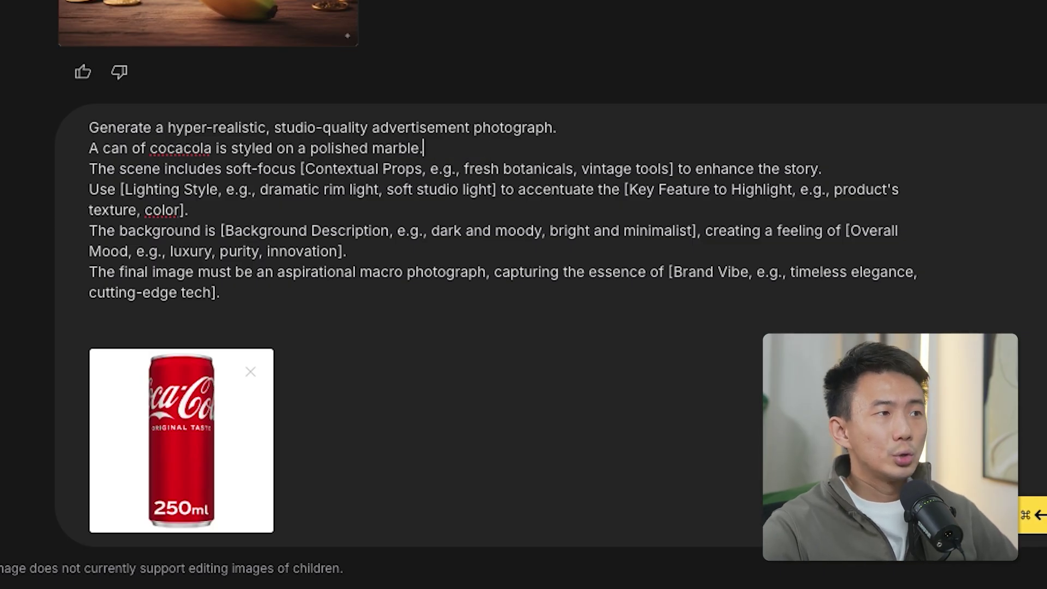
left_click(104, 148)
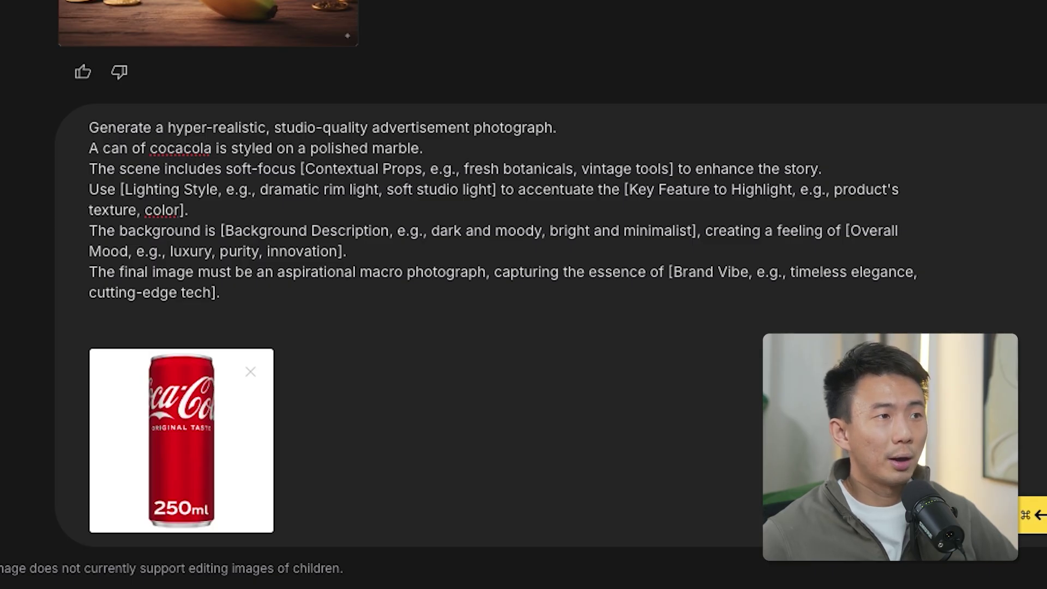
- Trim the props and lighting lines to keep 'vintage tools' and 'soft studio light' only
left_click_drag(301, 169, 574, 169)
key("BackSpace")
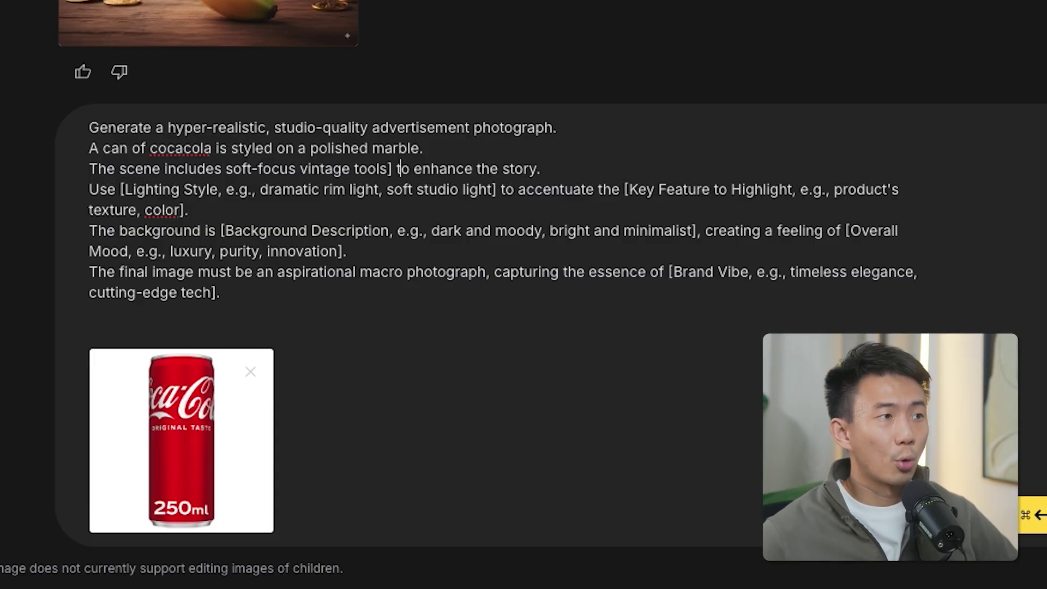
key("BackSpace")
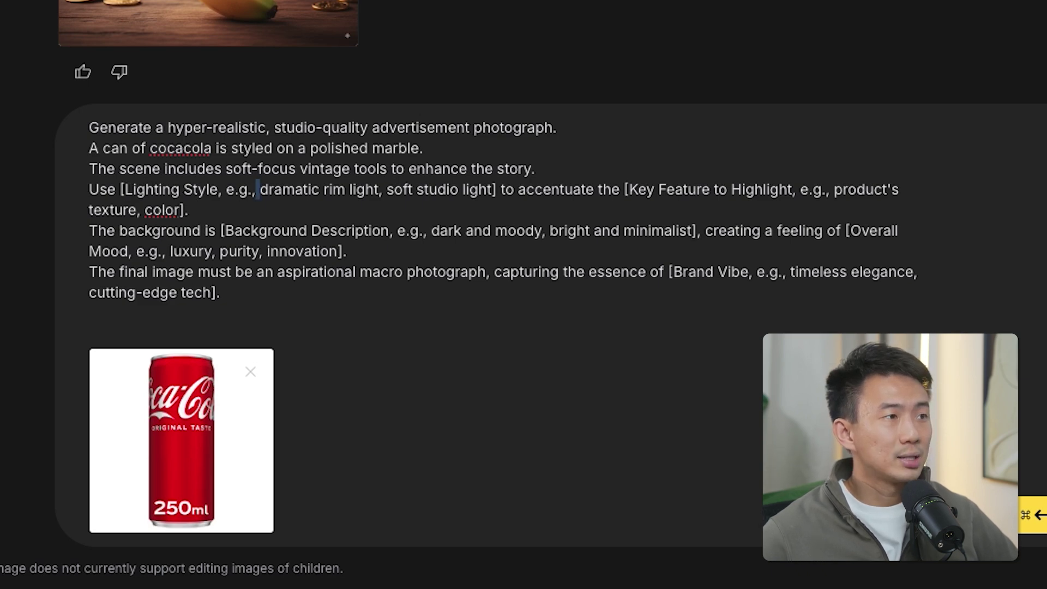
key("ctrl+shift+Left")
key("ctrl+shift+Left")
key("ctrl+shift+Left")
key("BackSpace")
key("BackSpace")
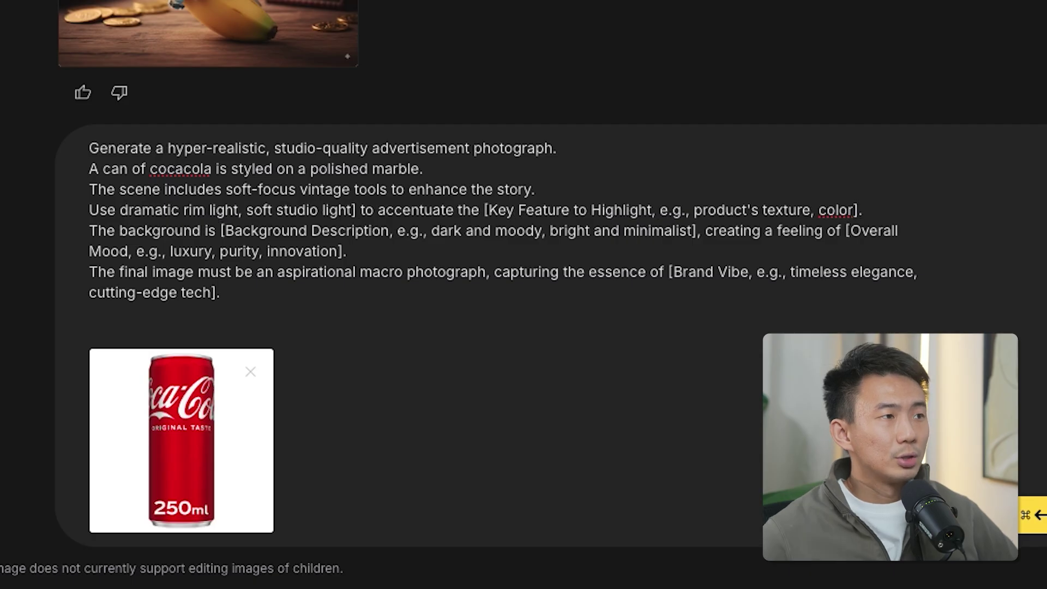
key("alt+Right")
key("alt+Right")
key("alt+Right")
key("Right")
key("Right")
key("shift+Right")
key("shift+Right")
key("shift+Right")
key("BackSpace")
key("BackSpace")
key("BackSpace")
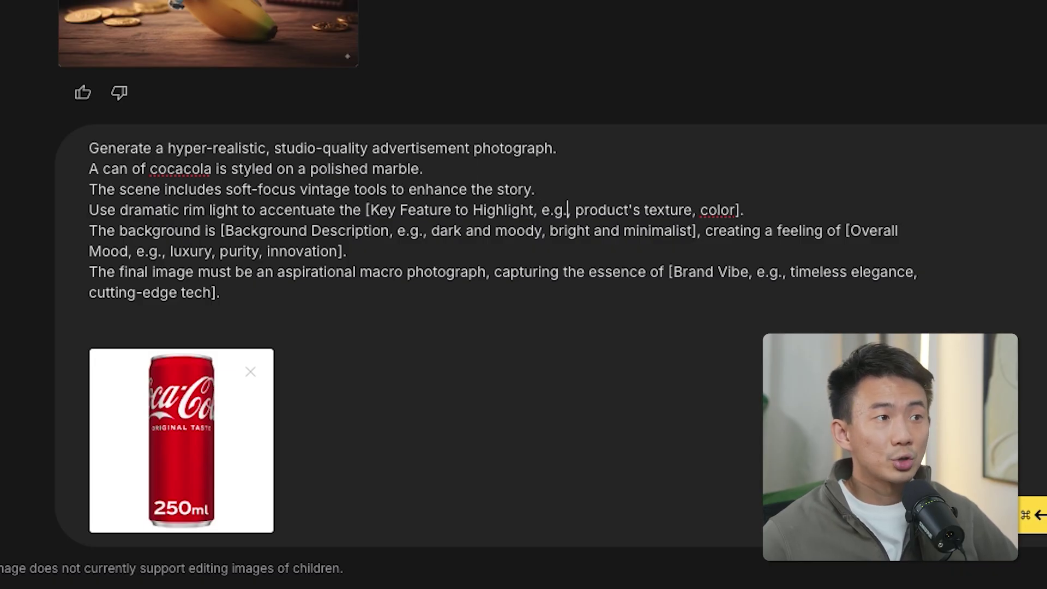
- Remove the Key Feature placeholder keeping 'product's color' and delete the Background Description label
key("ctrl+shift+Left")
key("ctrl+shift+Left")
key("ctrl+shift+Left")
key("BackSpace")
key("BackSpace")
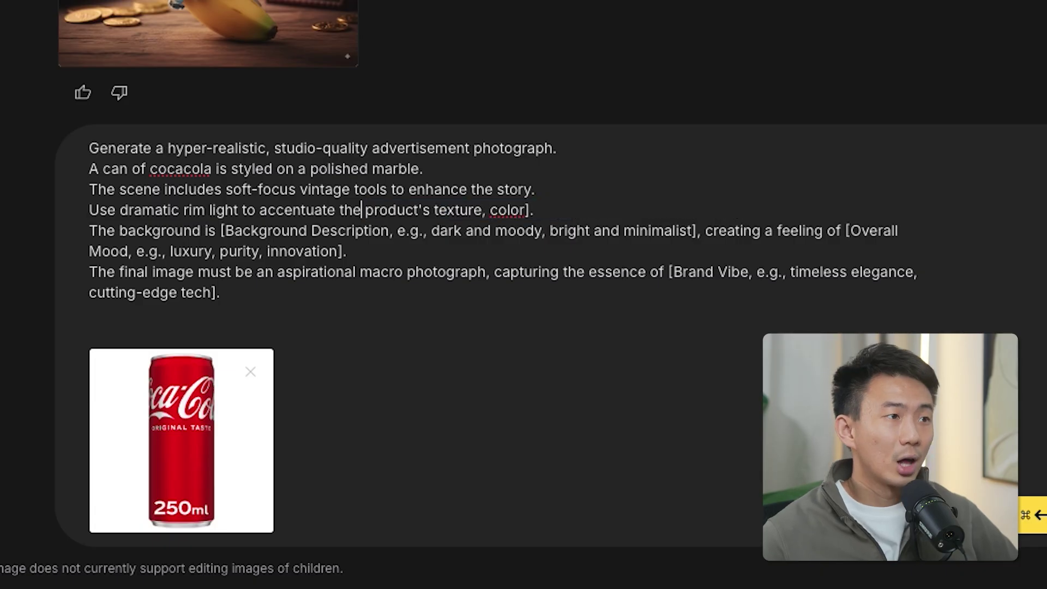
key("End")
key("Left")
key("BackSpace")
key("Right")
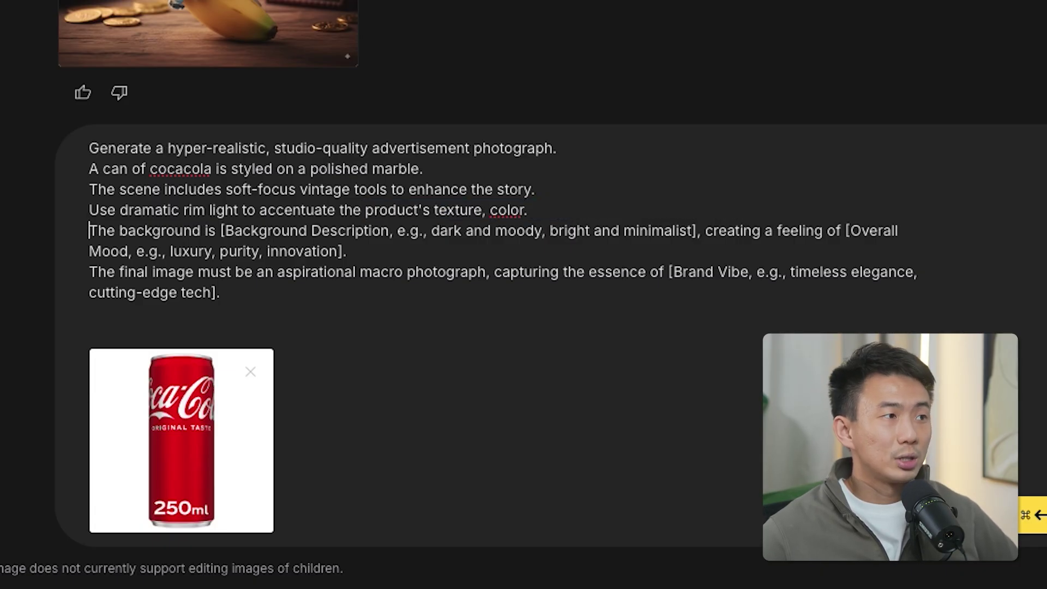
key("ctrl+shift+Right")
key("ctrl+shift+Right")
key("ctrl+shift+Right")
key("ctrl+shift+Right")
key("ctrl+shift+Right")
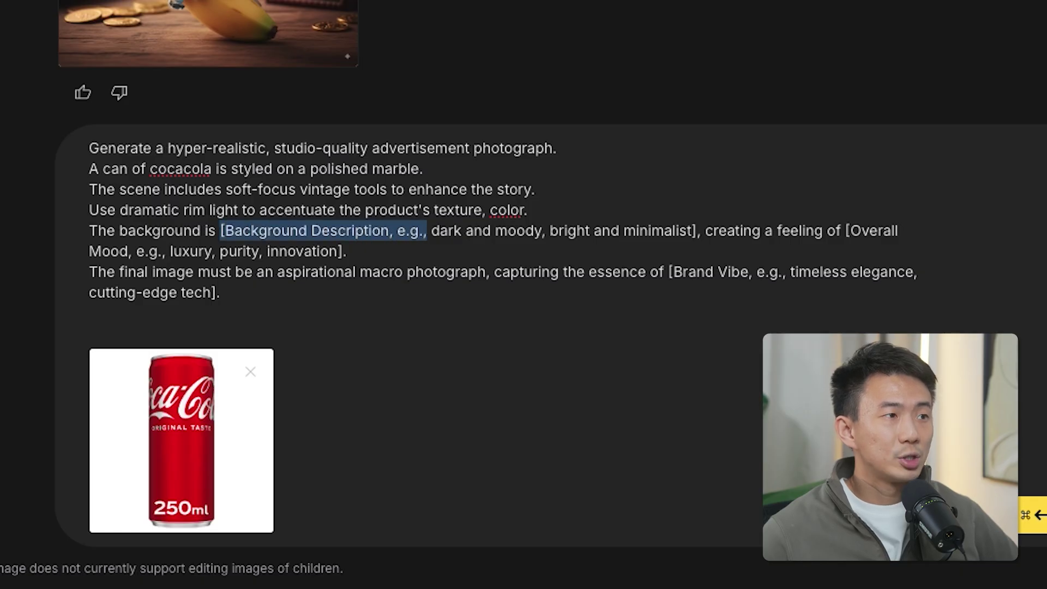
key("BackSpace")
key("BackSpace")
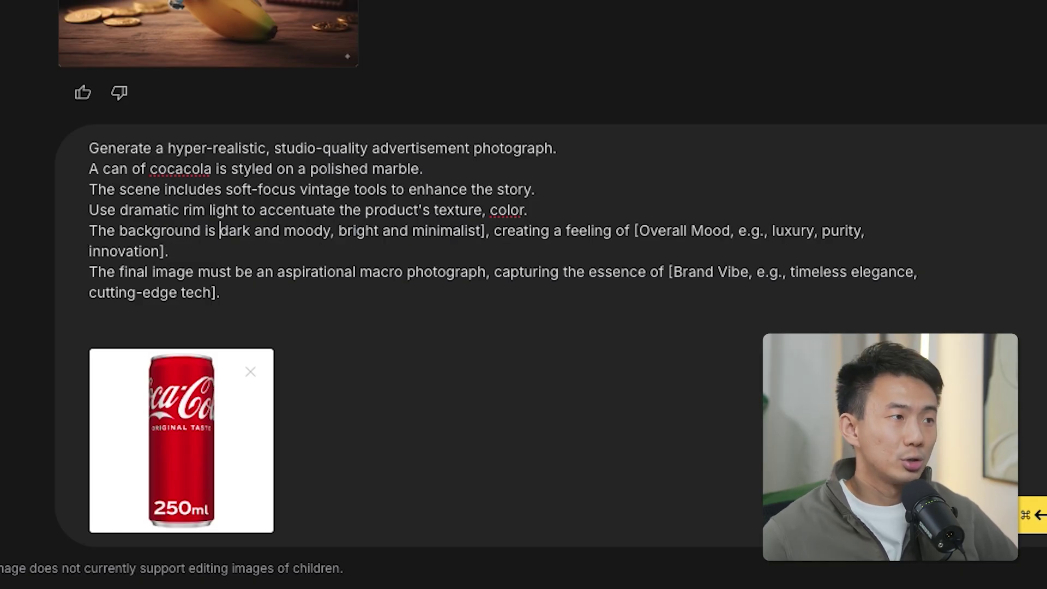
- Keep 'moody' for the background and 'luxury' for Overall Mood, deleting the other options
key("ctrl+shift+Right")
key("ctrl+shift+Right")
key("ctrl+shift+Right")
key("ctrl+shift+Right")
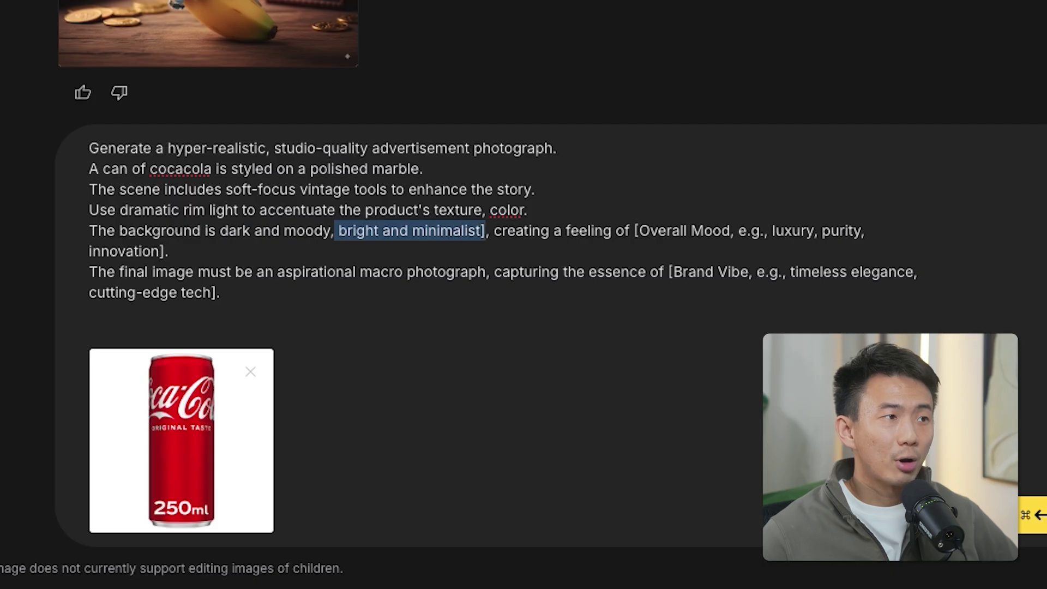
key("BackSpace")
key("Delete")
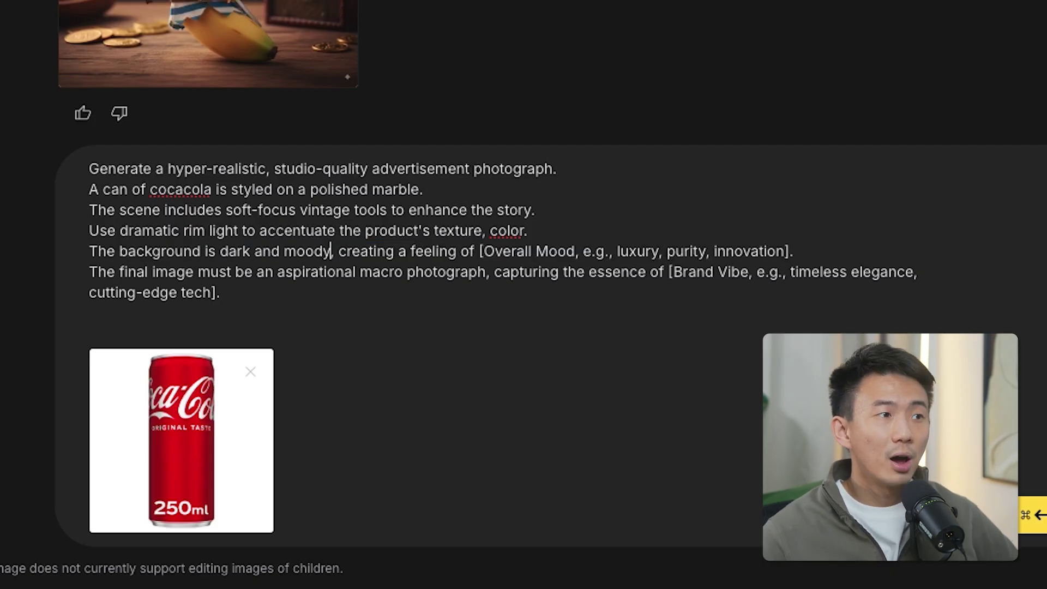
key("ctrl+Right")
key("ctrl+Right")
key("ctrl+Right")
key("ctrl+shift+Right")
key("ctrl+shift+Right")
key("ctrl+shift+Right")
key("BackSpace")
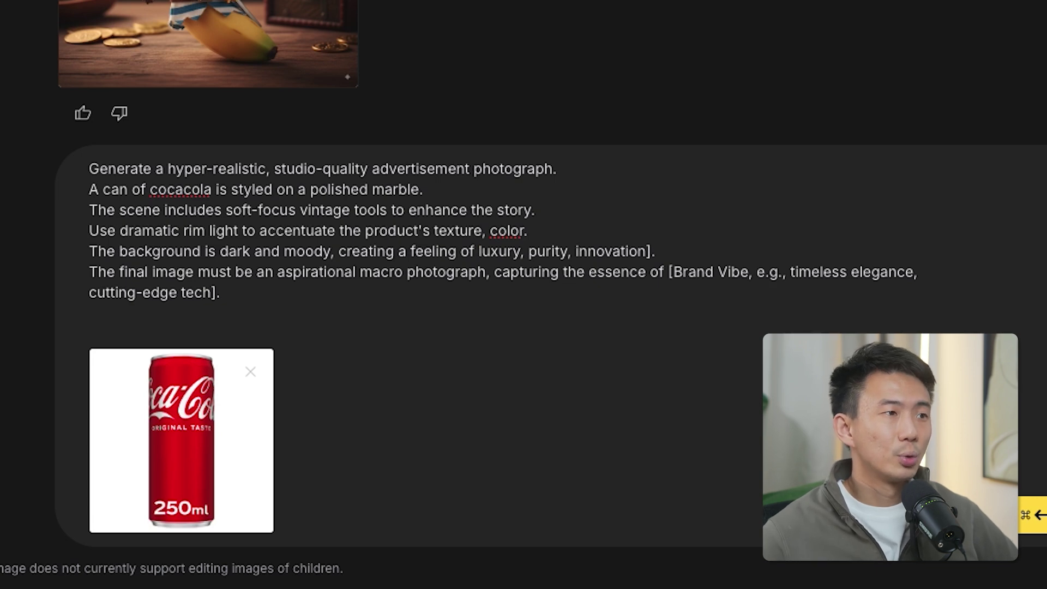
key("shift+End")
key("BackSpace")
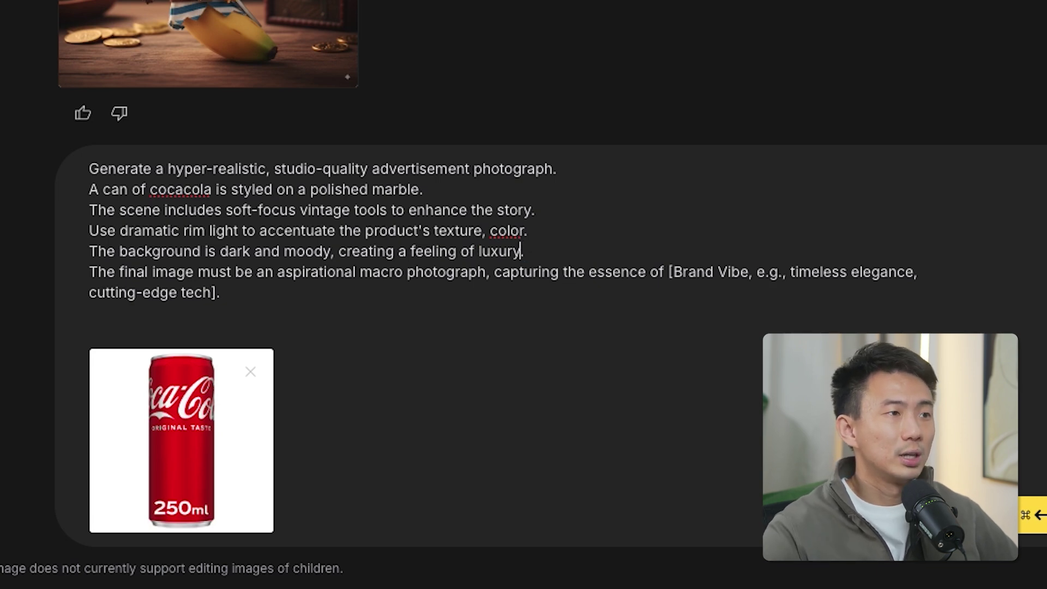
type(".")
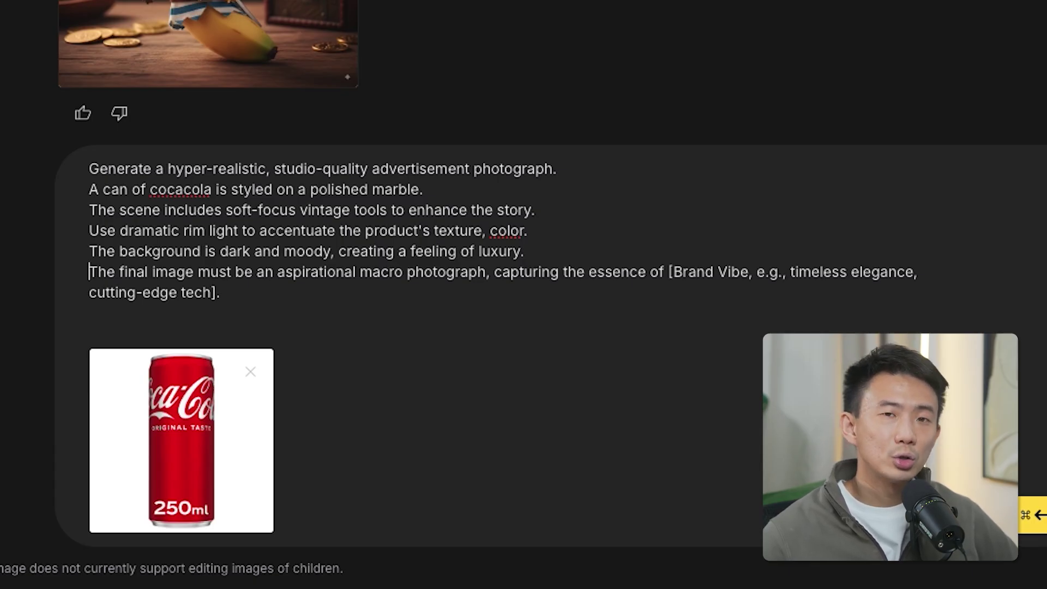
- Delete the Brand Vibe placeholder and 'cutting-edge tech' so the line ends with 'timeless elegance'
left_click_drag(667, 272, 782, 271)
key("BackSpace")
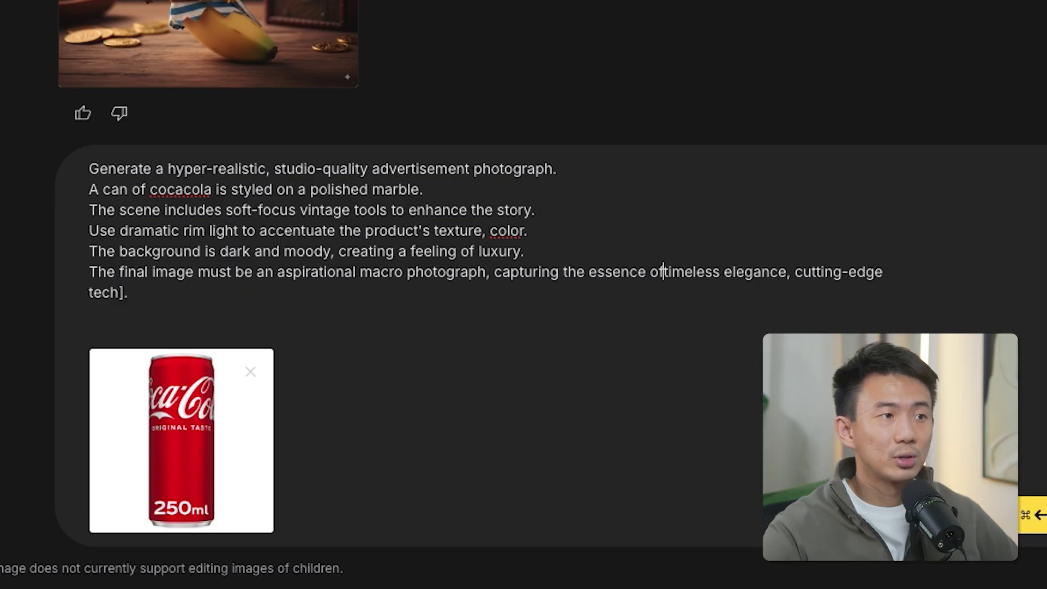
left_click_drag(798, 272, 123, 292)
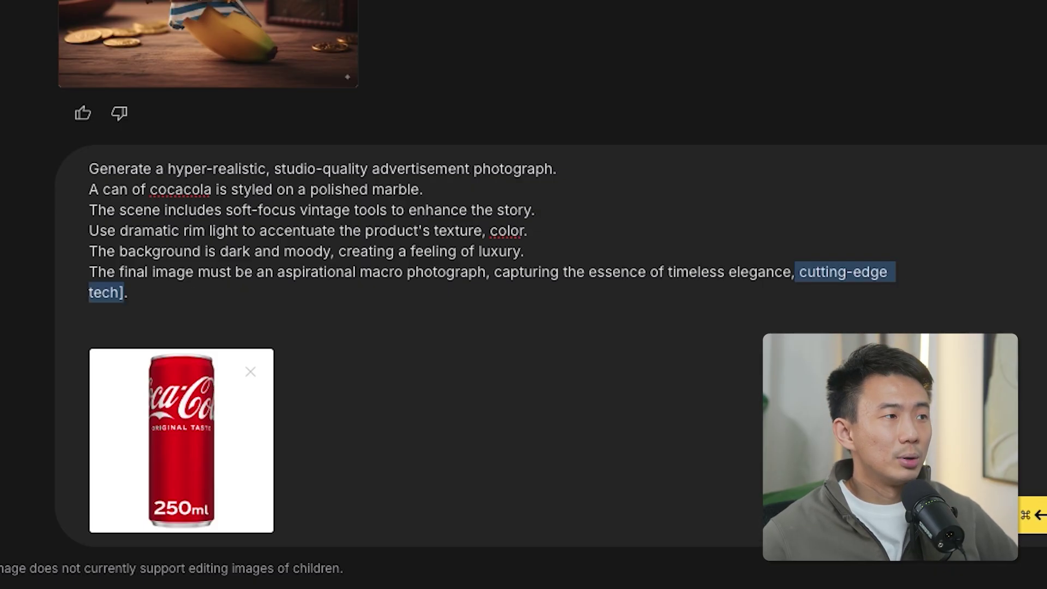
key("BackSpace")
key("BackSpace")
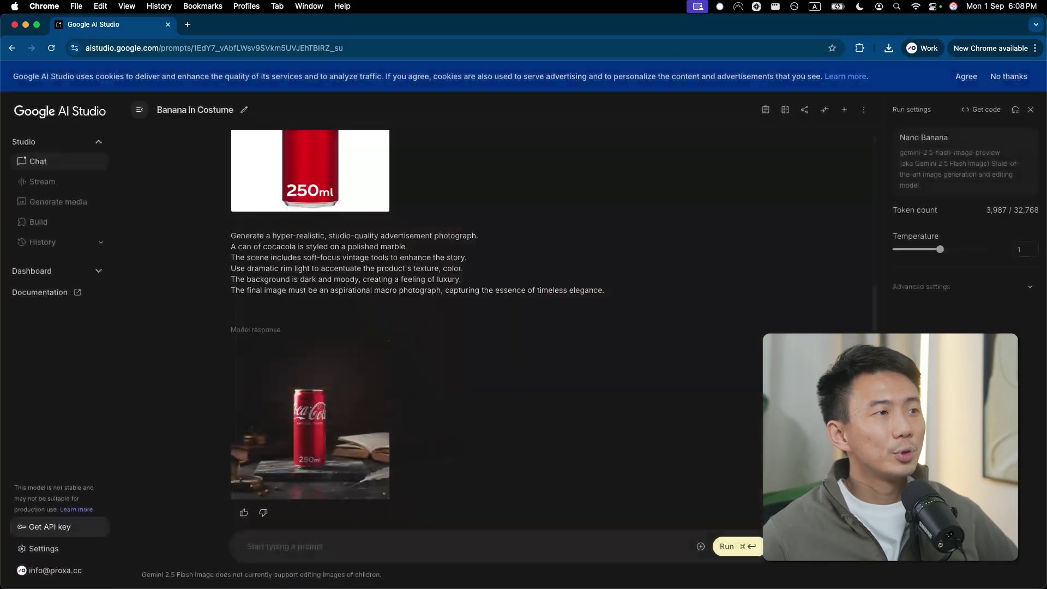
scroll(491, 328, "up", 2)
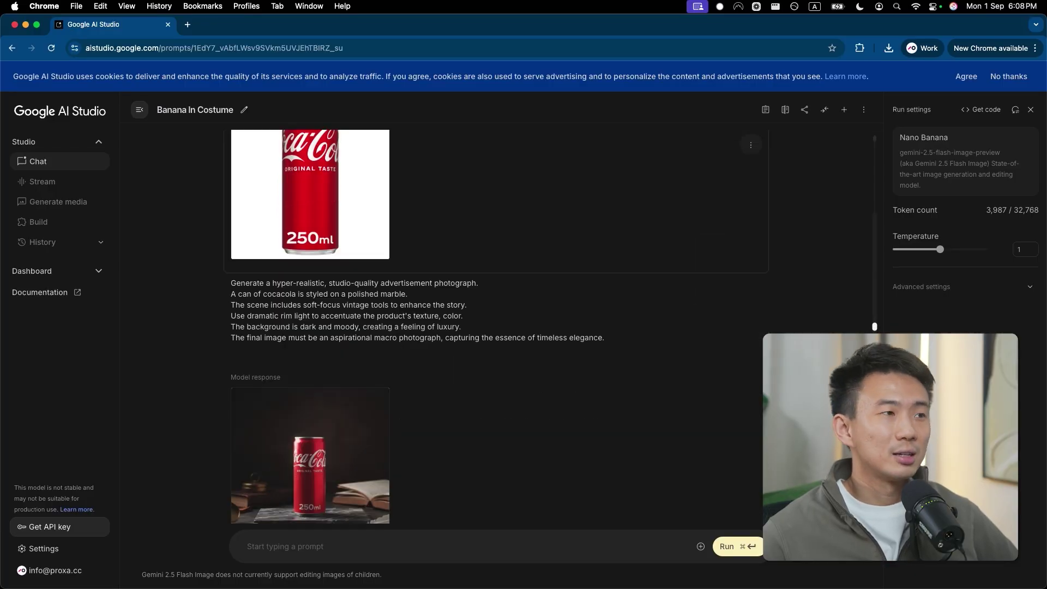
scroll(491, 328, "down", 2)
- Copy the Consistent Brand Characters template from the prompt list doc and return to AI Studio
key("ctrl+Right")
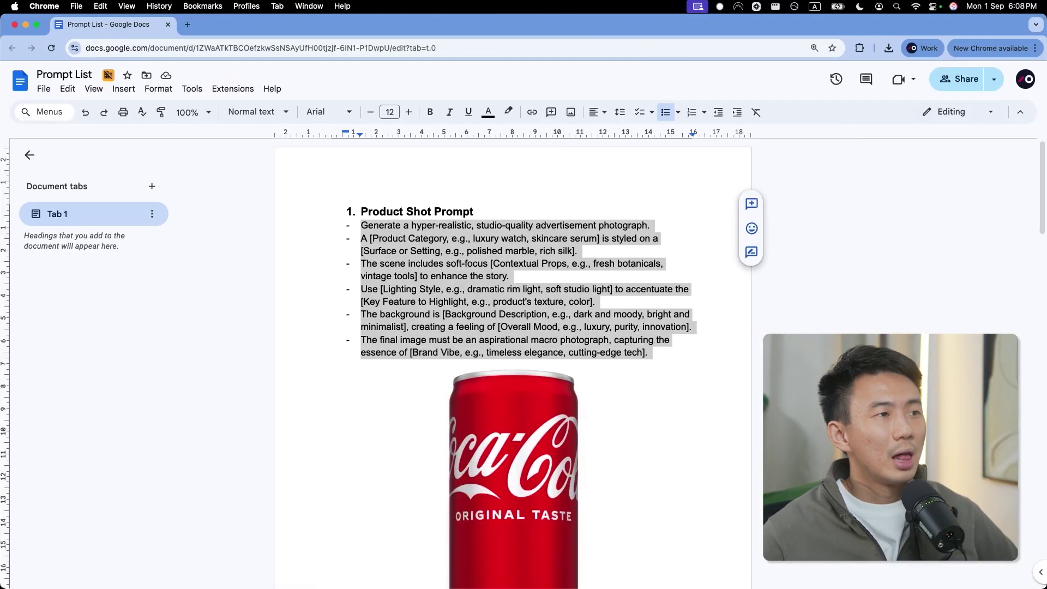
scroll(512, 369, "down", 5)
scroll(512, 368, "down", 2)
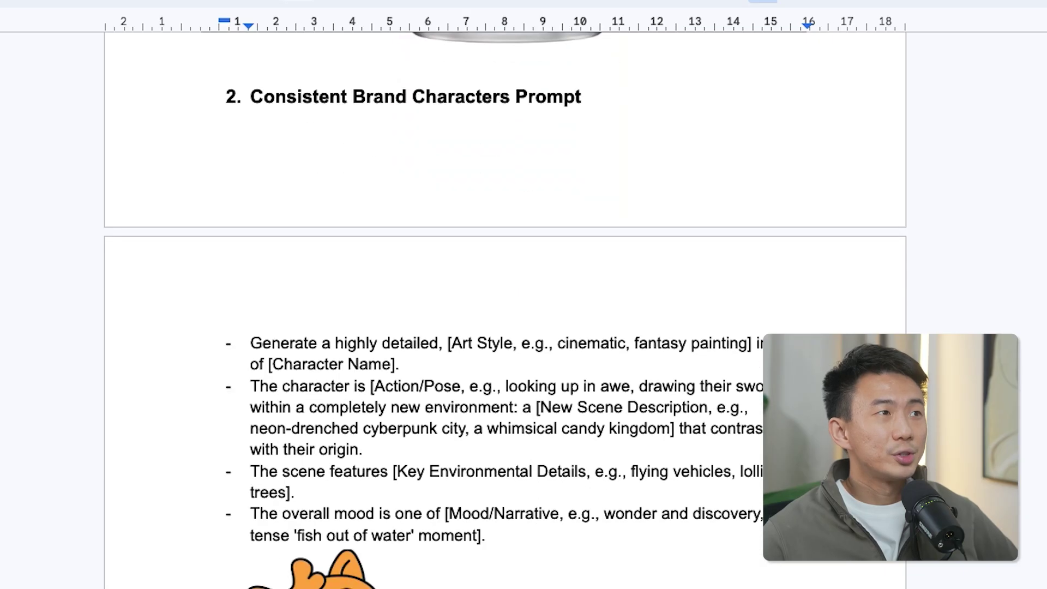
left_click(276, 96)
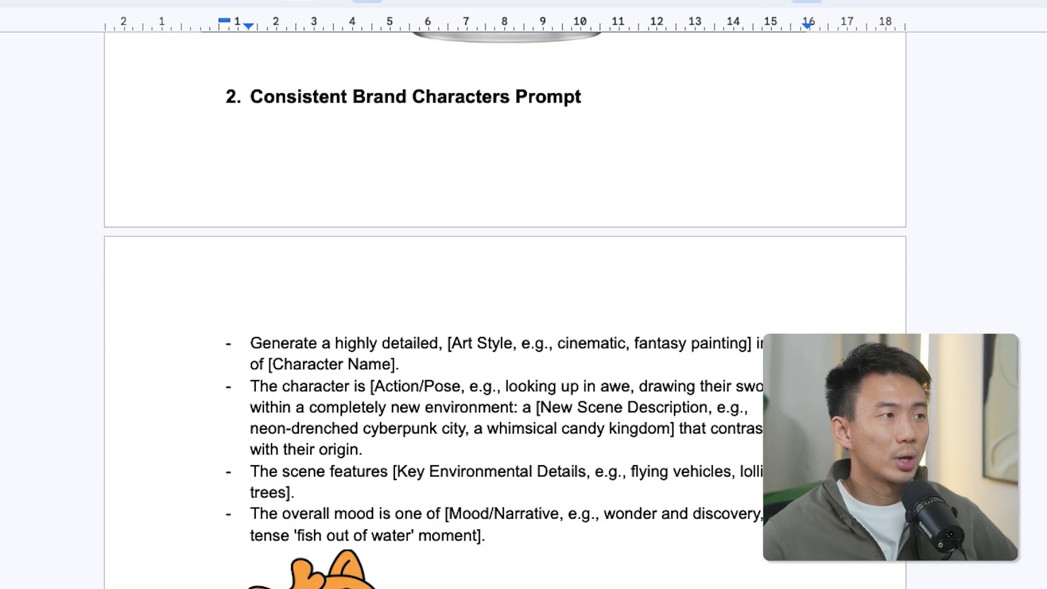
left_click_drag(251, 342, 487, 535)
scroll(491, 369, "down", 2)
key("ctrl+Left")
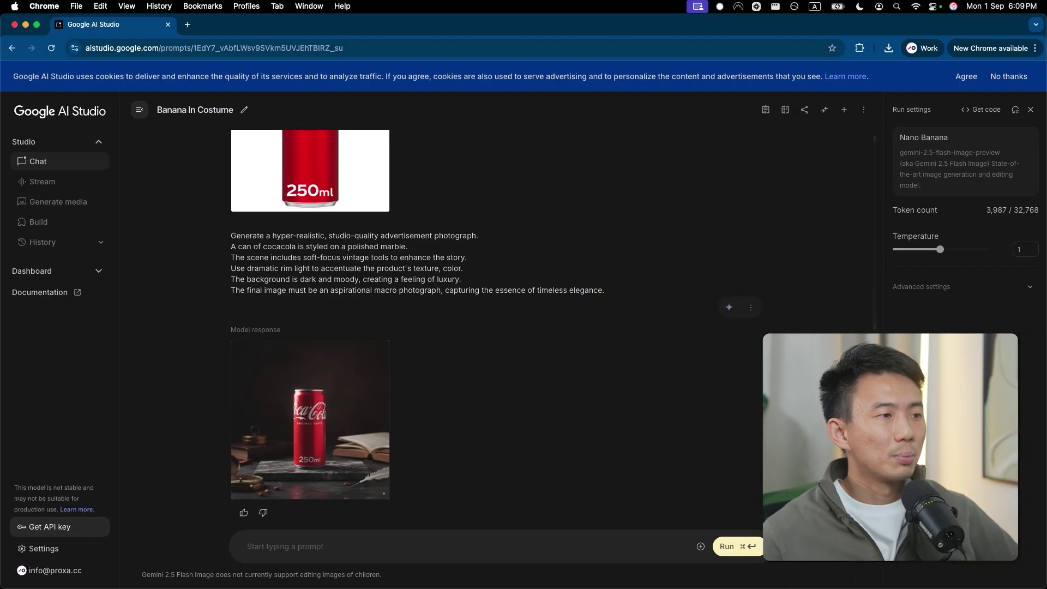
- Paste the character prompt, attach the cat image, and remove the Art Style placeholder and 'fantasy painting' option
type("Generate a highly detailed, [Art Style, e.g., cinematic, fantasy painting] image of [Character Name]. The character is [Action/Pose, e.g., looking up in awe, drawing their sword] within a completely new environment: a [New Scene Description, e.g., neon-drenched cyberpunk city, a whimsical candy kingdom] that contrasts with their origin. The scene features [Key Environmental Details, e.g., flying vehicles, lollipop trees]. The overall mood is one of [Mood/Narrative, e.g., wonder and discovery, a tense 'fish out of water' moment].")
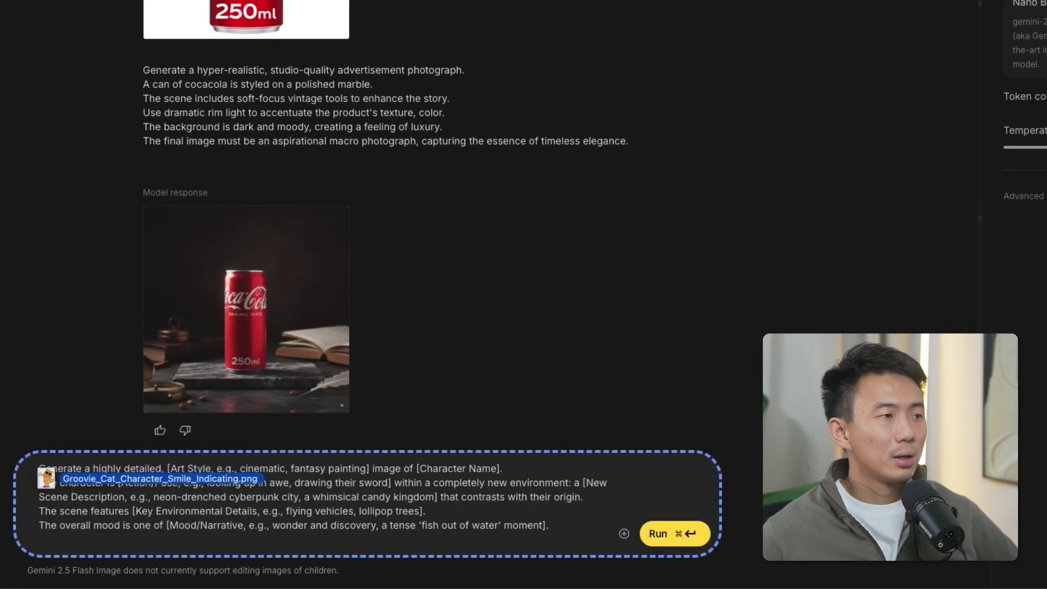
left_click_drag(8, 456, 41, 479)
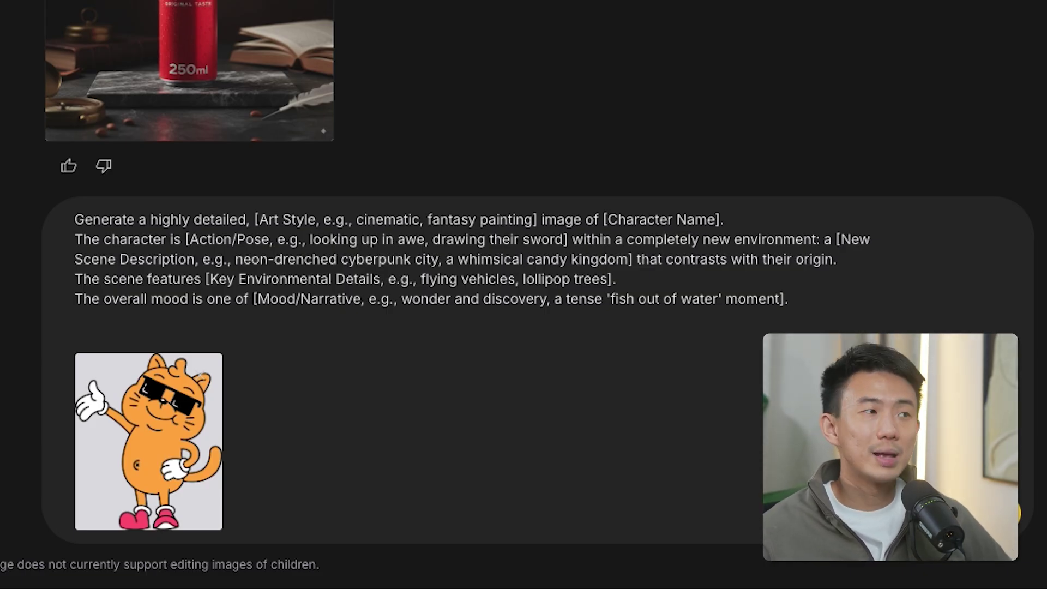
left_click_drag(258, 219, 345, 219)
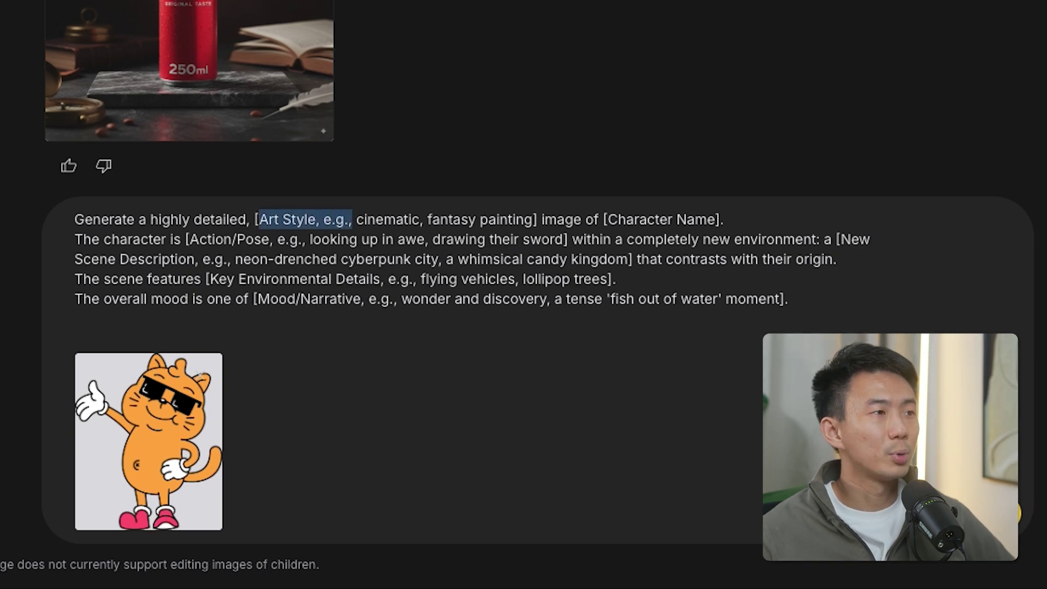
key("BackSpace")
key("BackSpace")
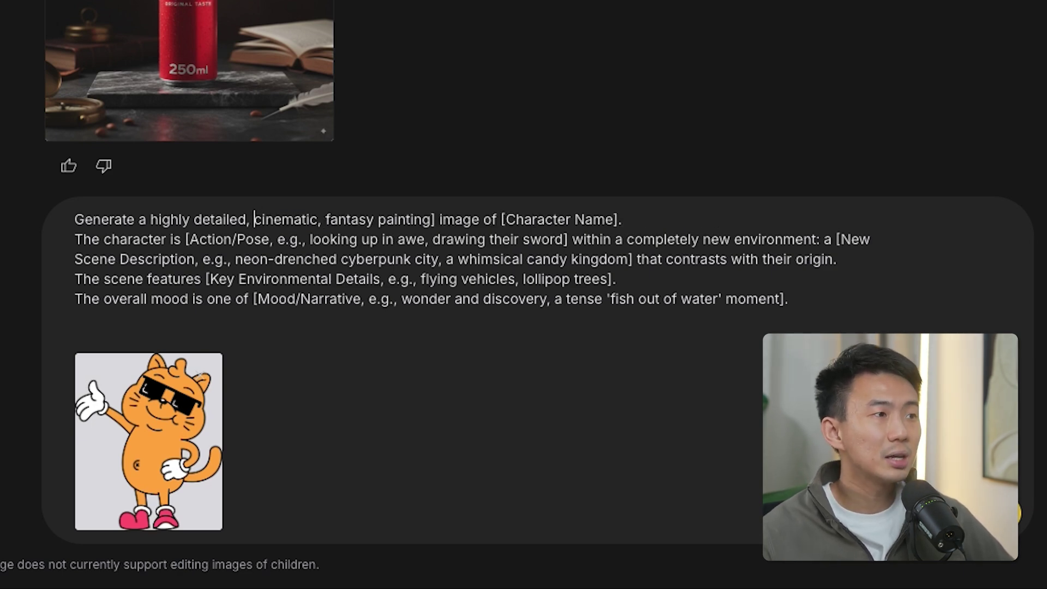
left_click_drag(325, 220, 504, 219)
key("BackSpace")
key("BackSpace")
key("BackSpace")
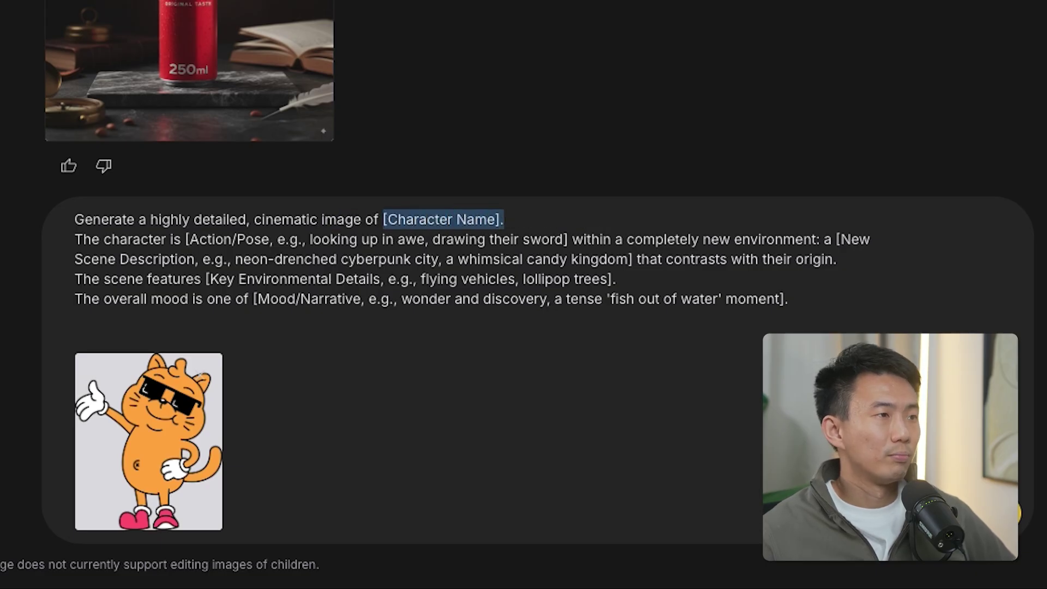
type("the cat.")
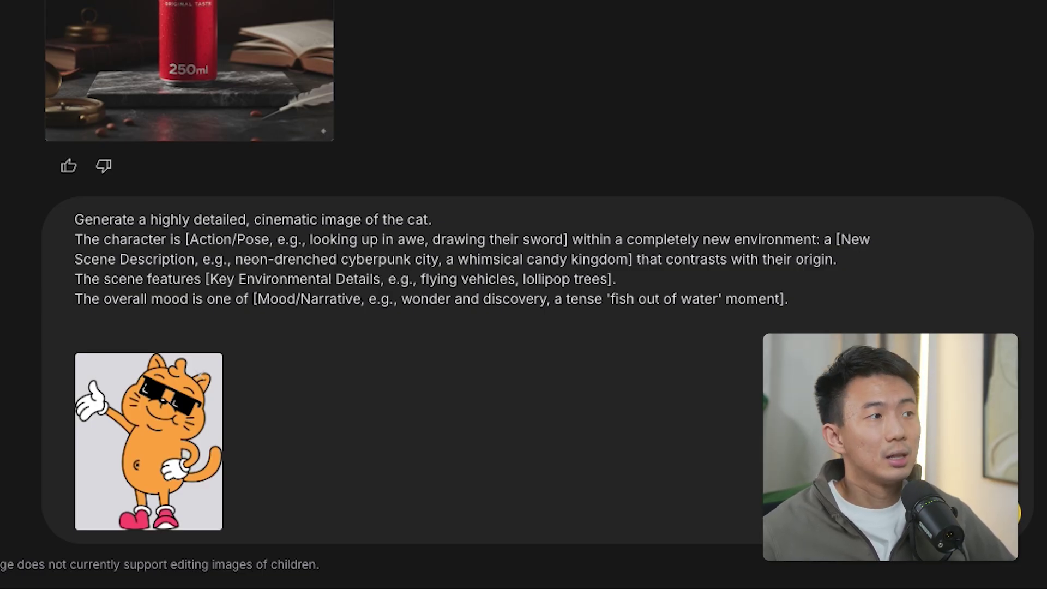
- Keep 'looking up in awe' and the neon cyberpunk city, deleting the sword and candy kingdom alternatives
left_click_drag(188, 239, 311, 239)
key("BackSpace")
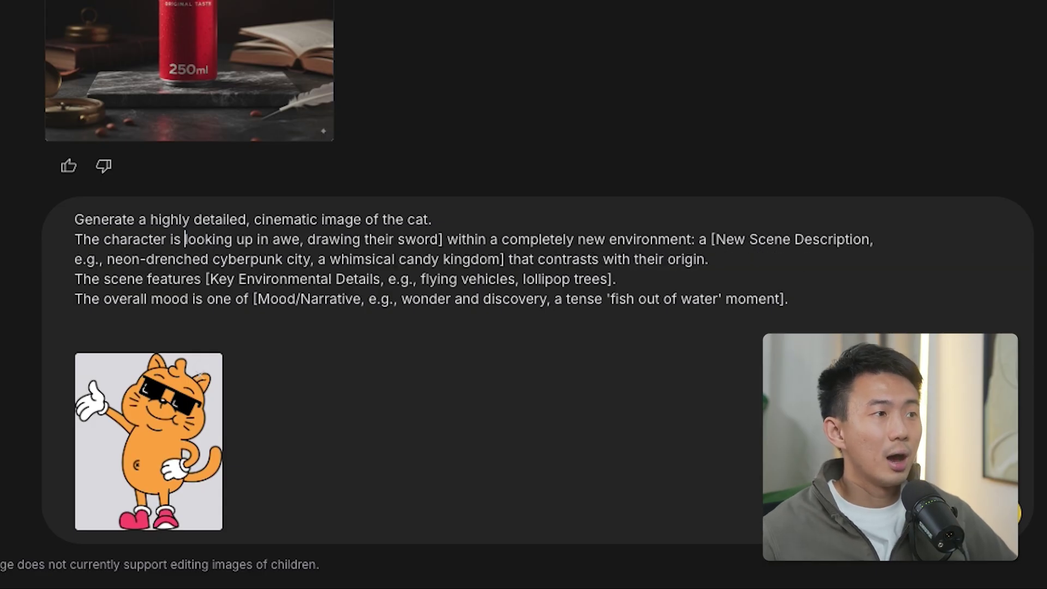
left_click_drag(314, 239, 442, 239)
key("BackSpace")
key("BackSpace")
key("BackSpace")
key("BackSpace")
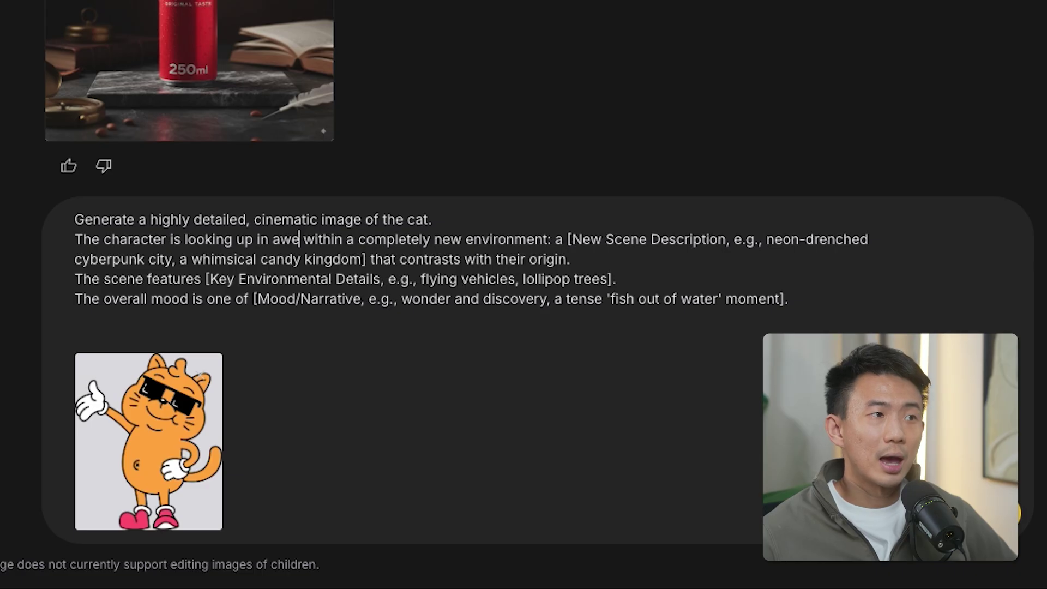
left_click_drag(568, 240, 765, 239)
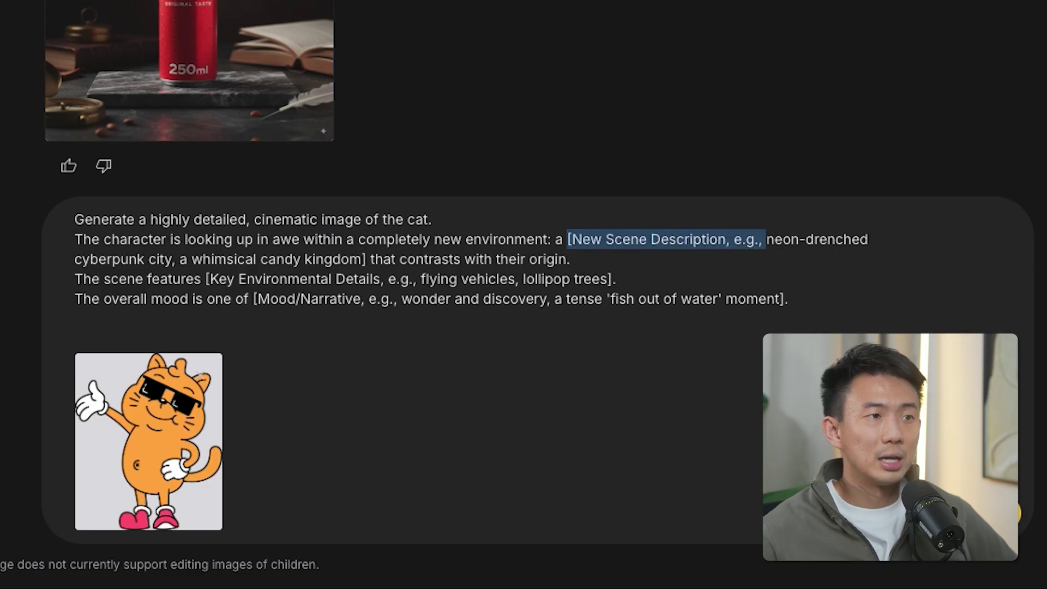
key("BackSpace")
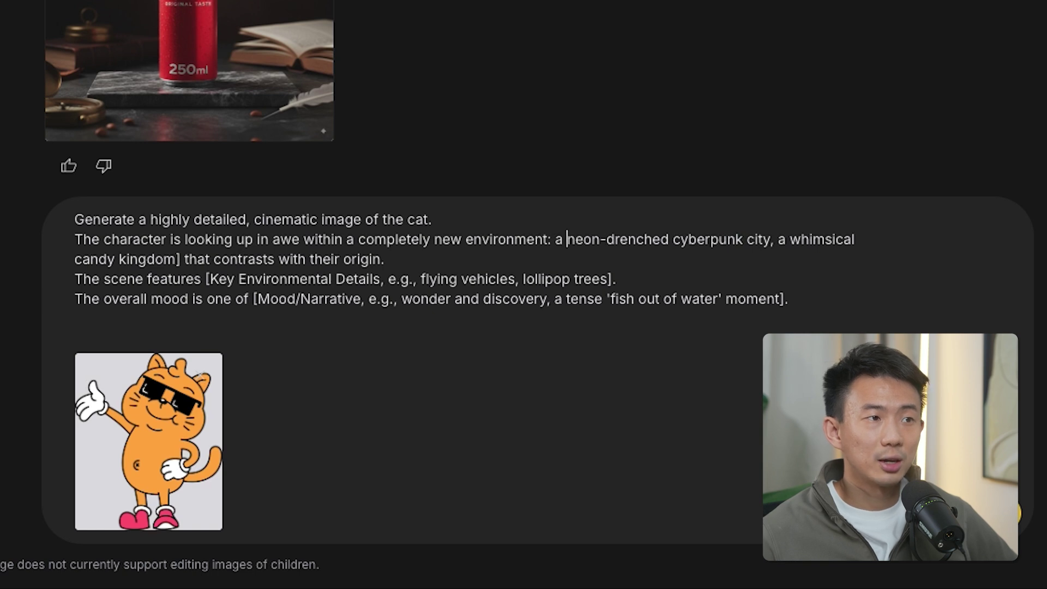
left_click_drag(774, 239, 212, 258)
key("BackSpace")
key("BackSpace")
type("t")
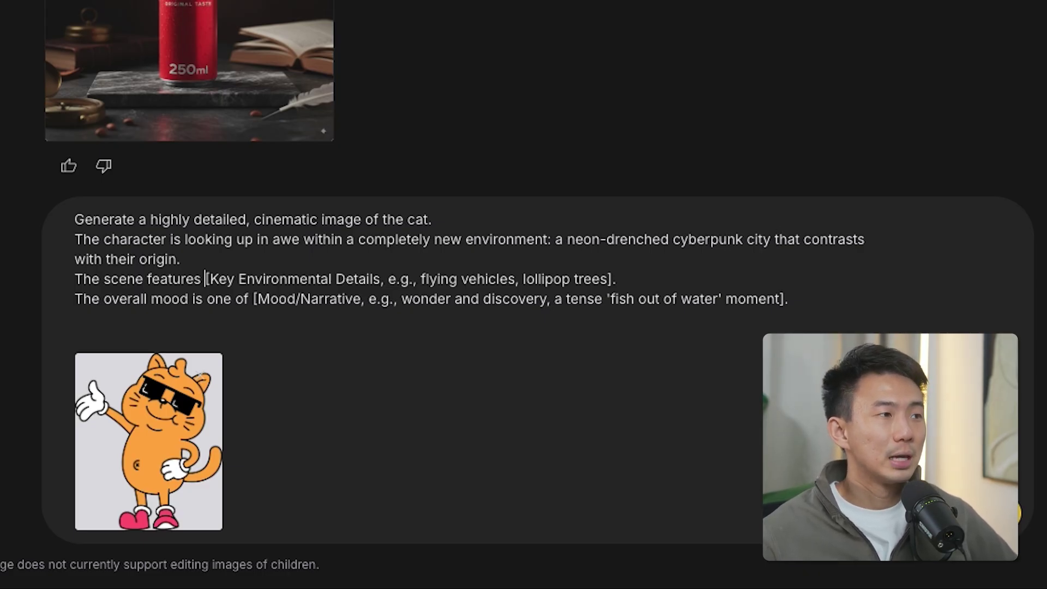
- Remove the Key Environmental Details label and 'lollipop trees', keeping the flying vehicles
left_click(205, 278)
left_click_drag(206, 279, 415, 279)
key("BackSpace")
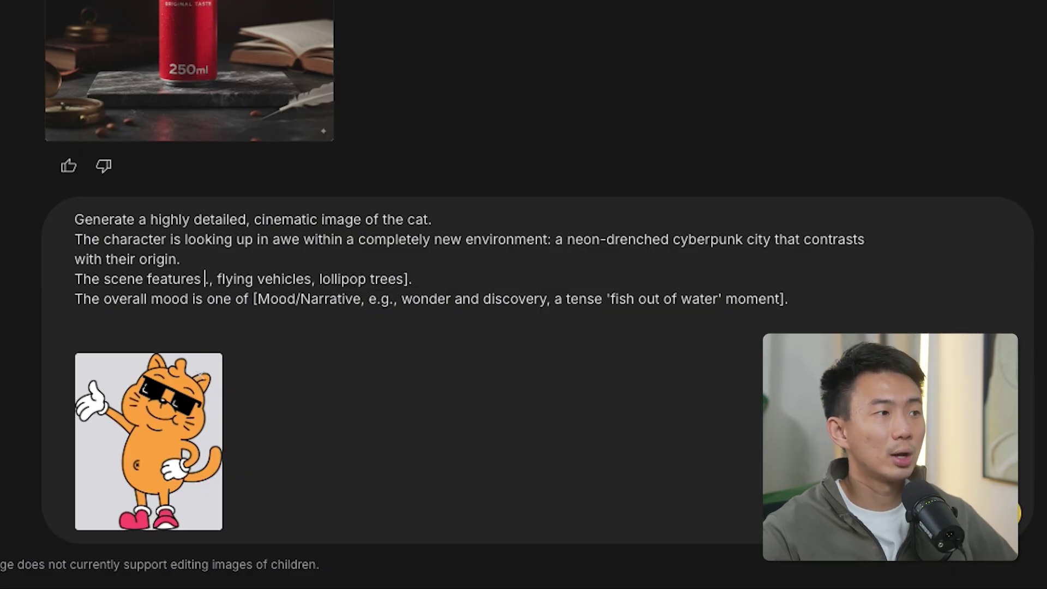
key("Delete")
key("Delete")
left_click_drag(301, 279, 398, 280)
key("BackSpace")
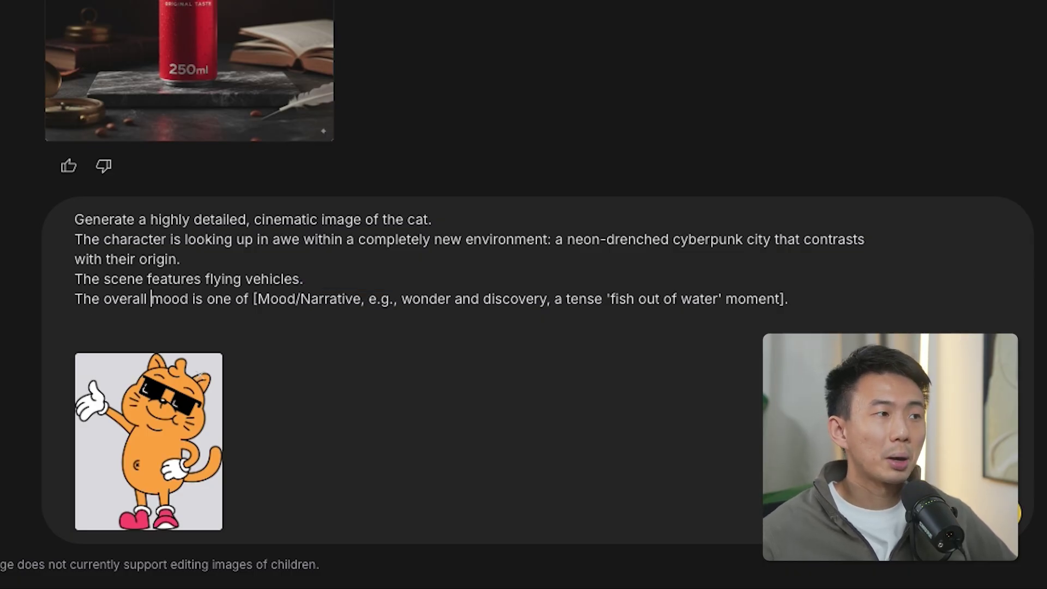
- Remove the Mood/Narrative label and the 'fish out of water' alternative, keeping 'wonder'
left_click_drag(253, 299, 397, 298)
key("BackSpace")
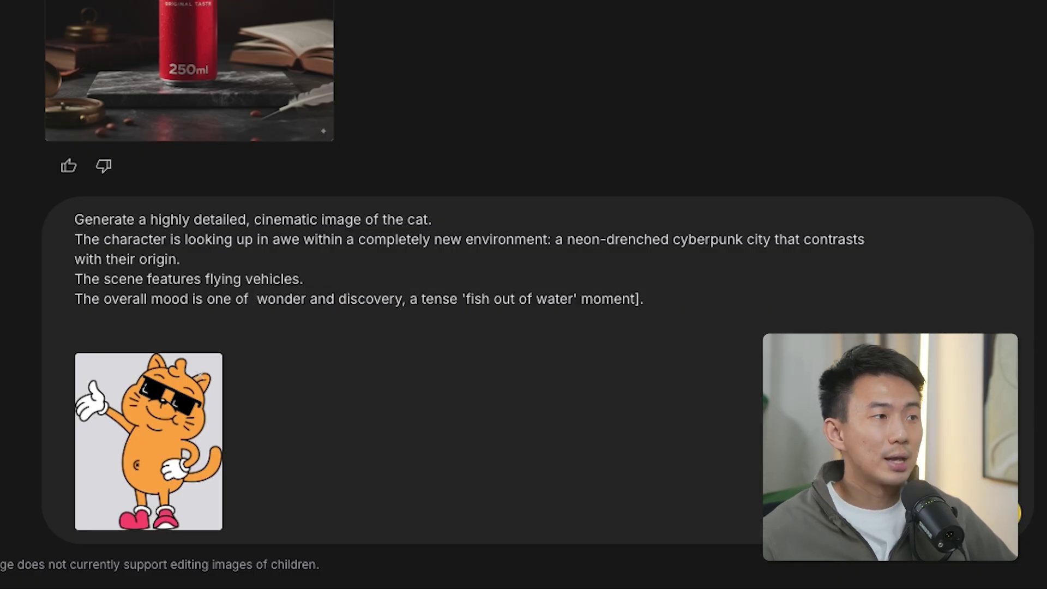
key("BackSpace")
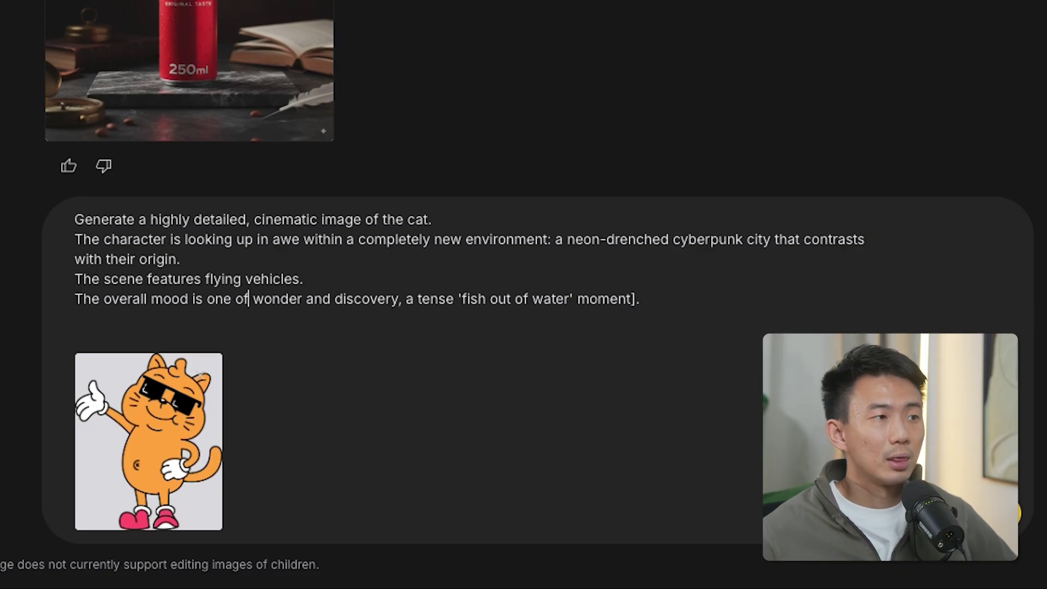
key("shift+End")
key("shift+Left")
key("BackSpace")
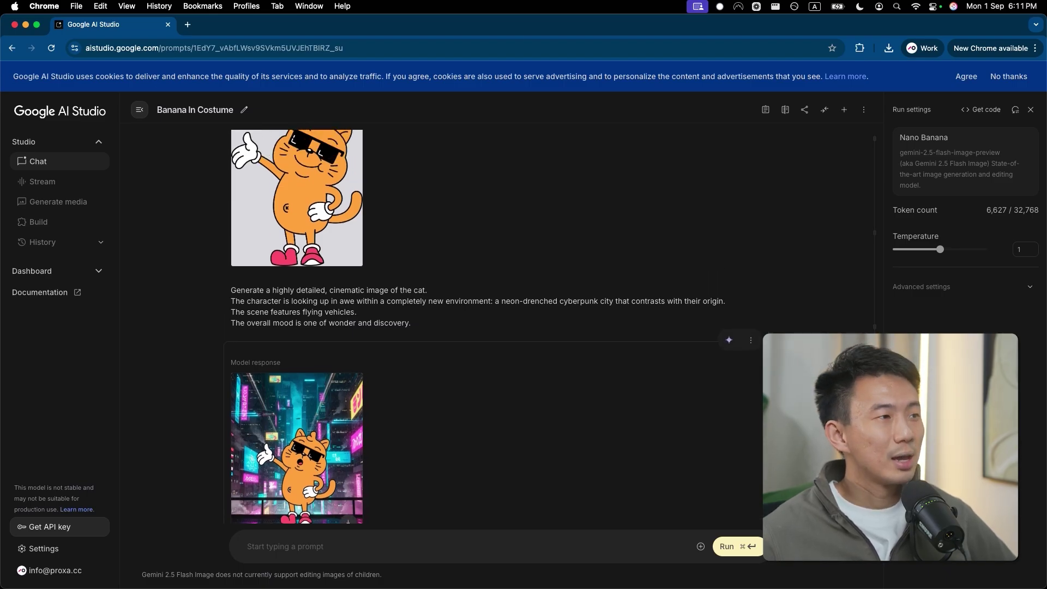
scroll(491, 328, "up", 2)
scroll(491, 327, "down", 2)
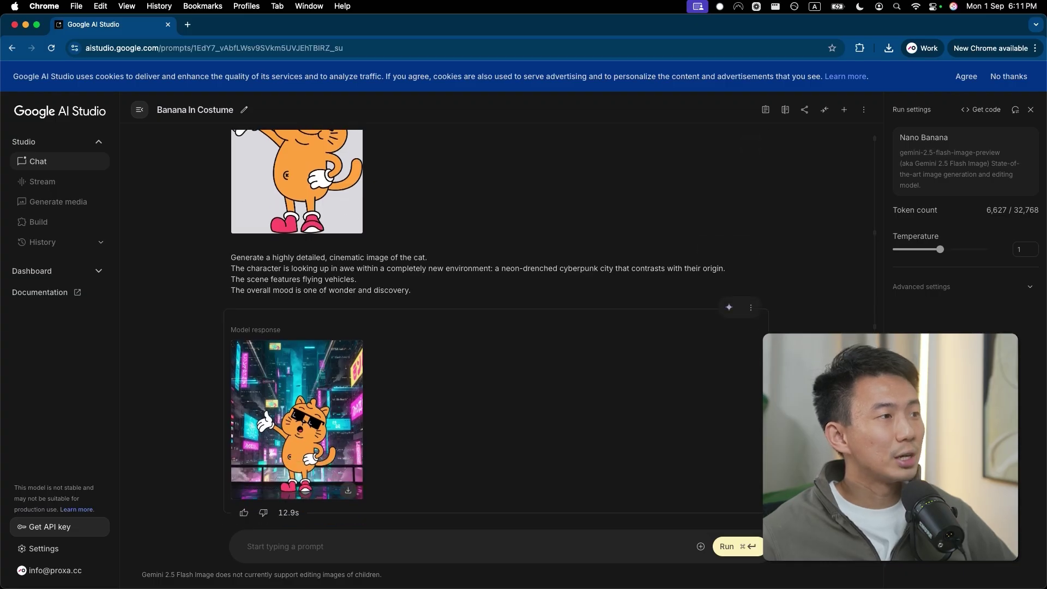
scroll(492, 327, "up", 2)
scroll(491, 327, "down", 2)
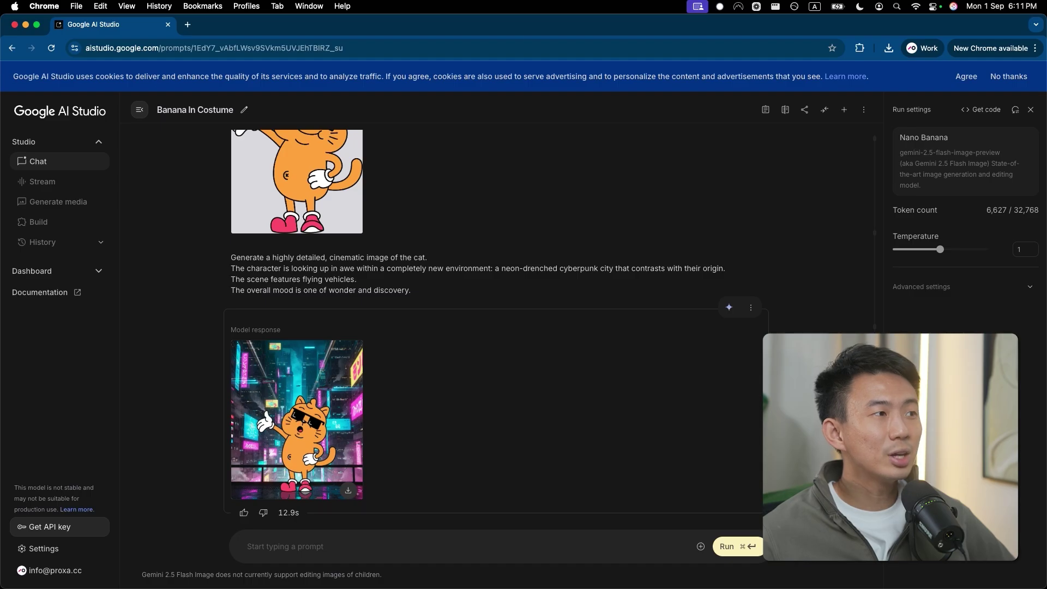
- View the generated cyberpunk cat image at full size, close it, and switch back to the prompt list doc
left_click(297, 419)
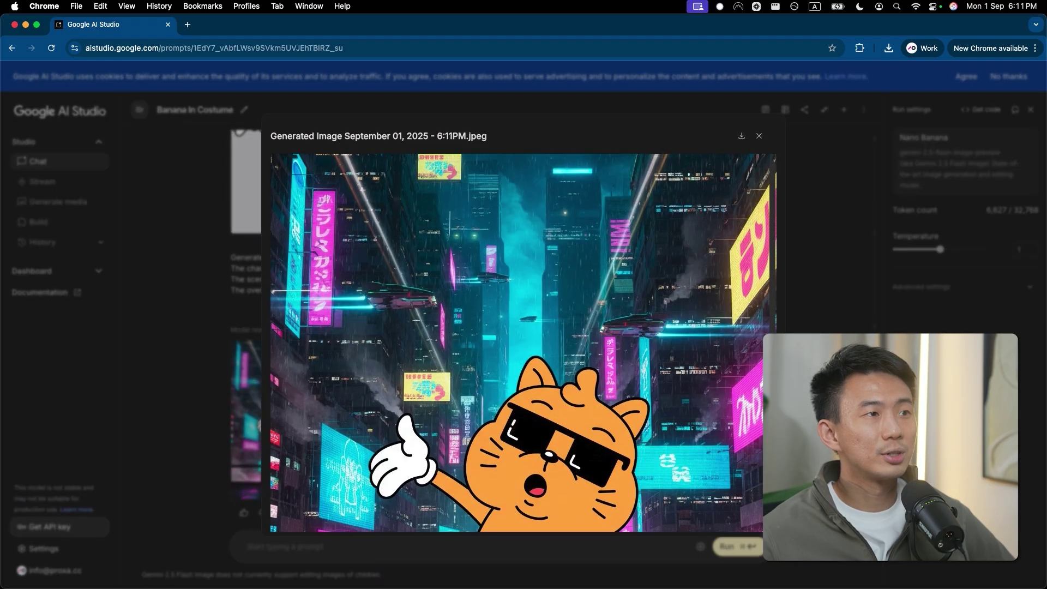
key("Escape")
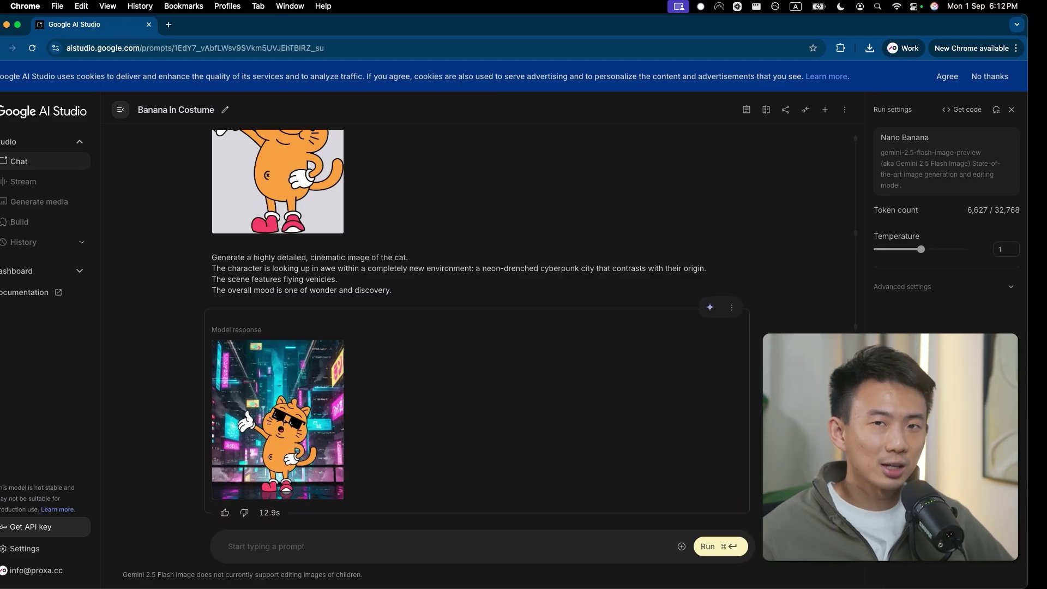
key("ctrl+Right")
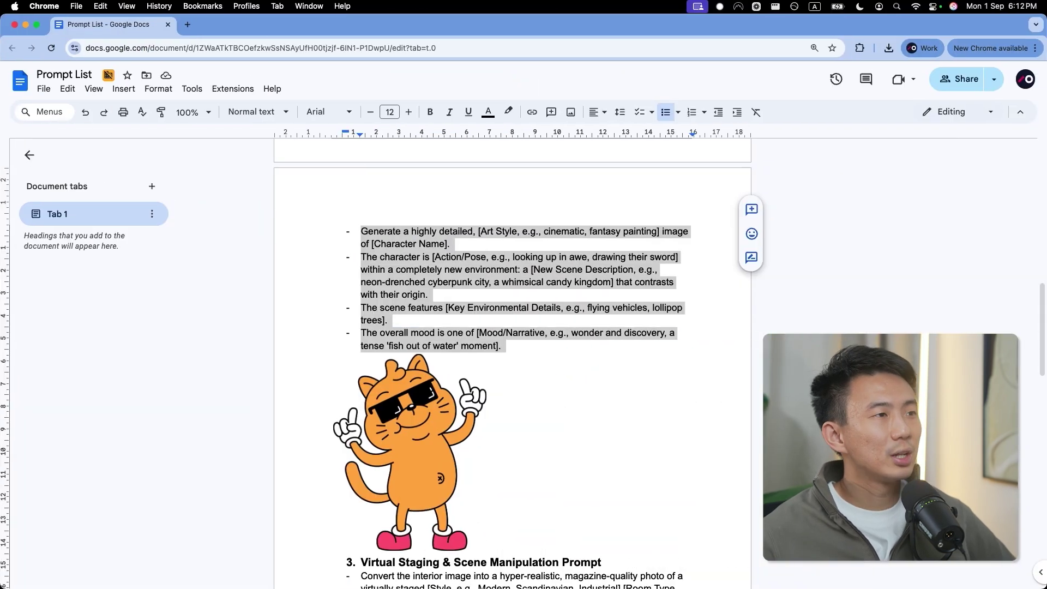
scroll(513, 369, "down", 2)
scroll(513, 369, "down", 2)
scroll(513, 368, "down", 1)
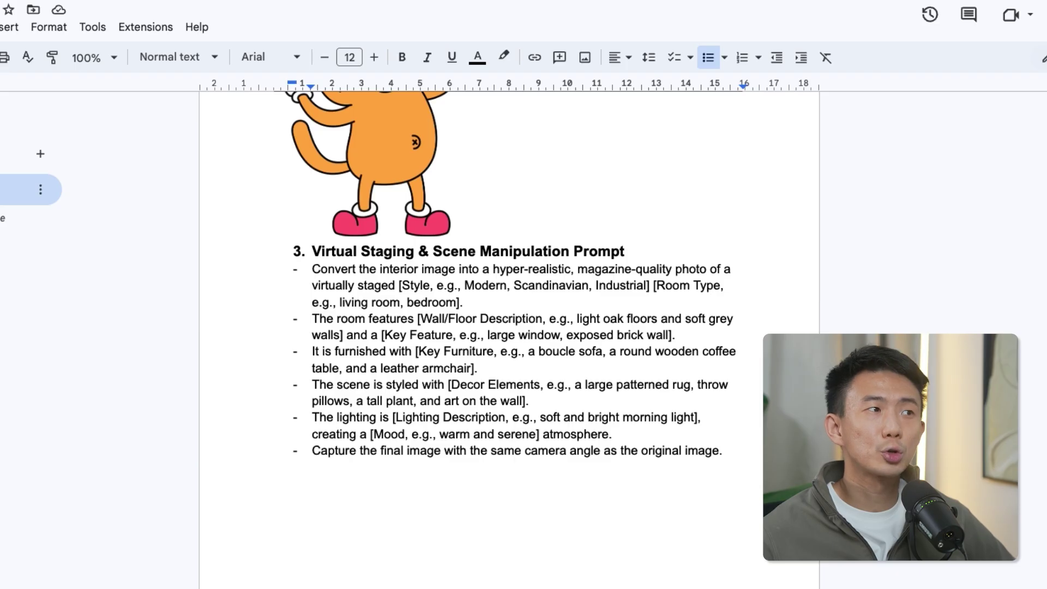
mouse_move(312, 269)
left_mouse_down()
mouse_move(532, 401)
mouse_move(724, 450)
left_mouse_up()
key("super+c")
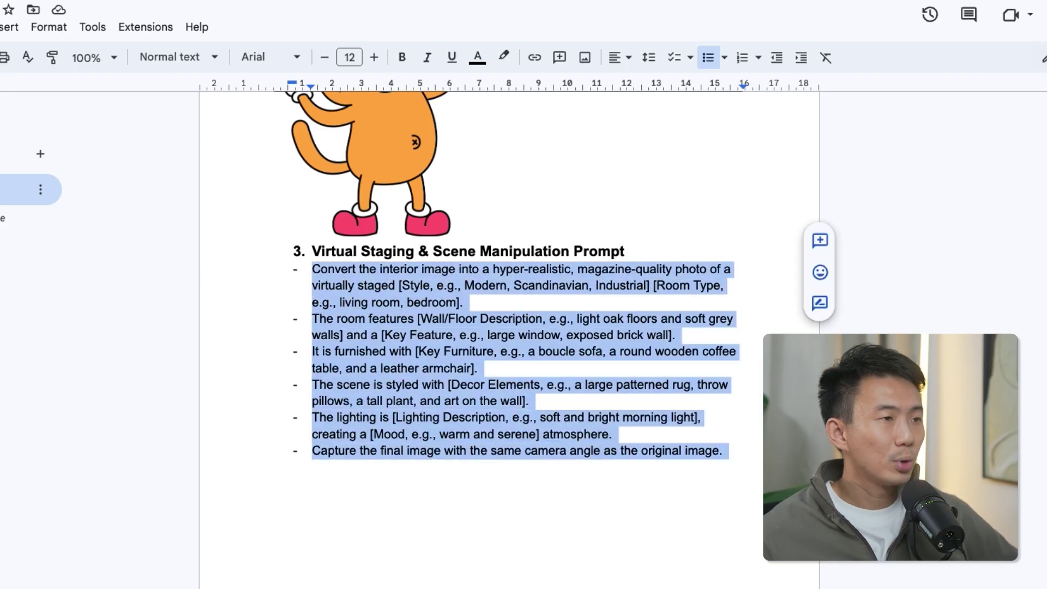
scroll(514, 327, "down", 1)
scroll(524, 328, "down", 1)
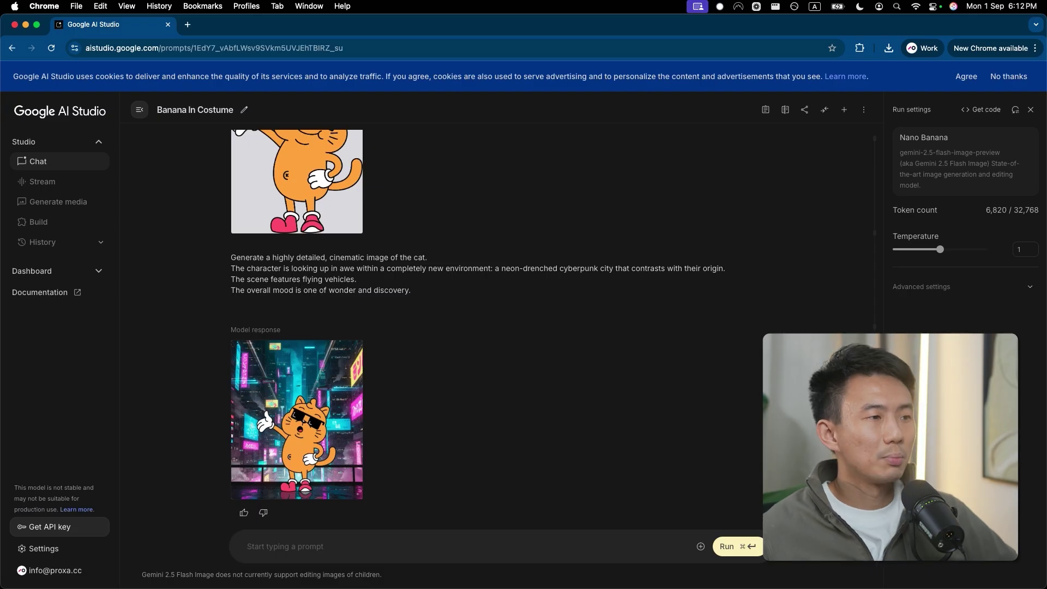
- Paste the copied Virtual Staging prompt into the AI Studio chat box
key("super+v")
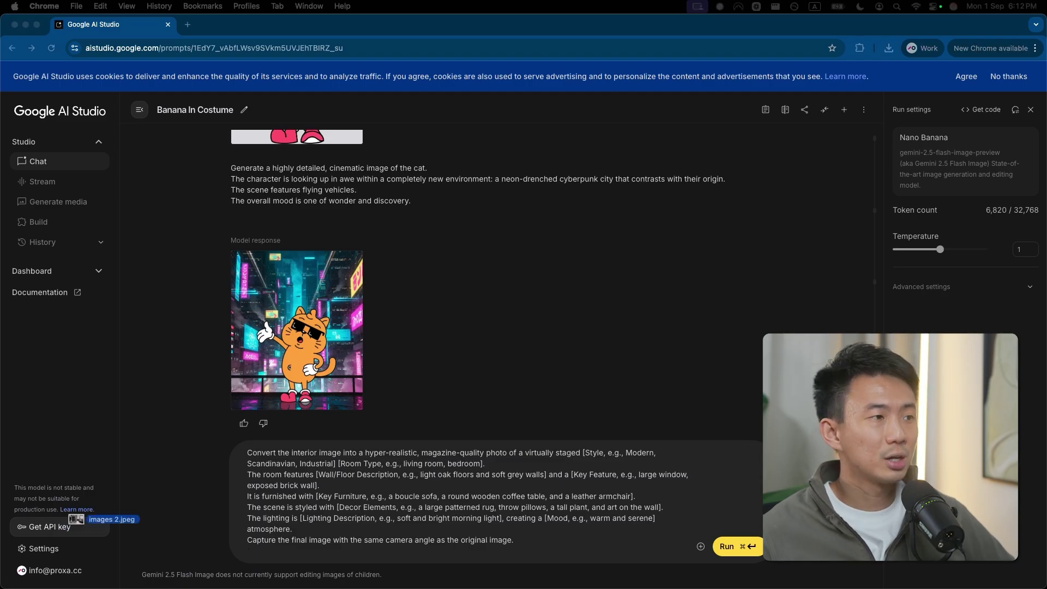
- Attach the room photo and trim the Style placeholder down to 'Modern'
left_click_drag(47, 528, 327, 507)
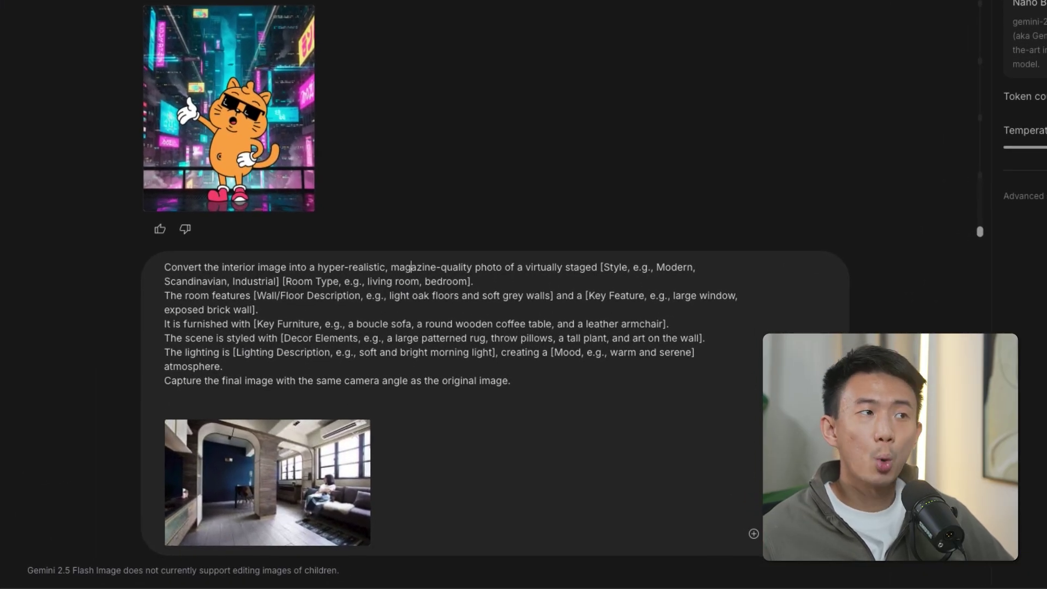
mouse_move(282, 252)
left_mouse_down()
mouse_move(233, 251)
mouse_move(261, 252)
left_mouse_up()
key("BackSpace")
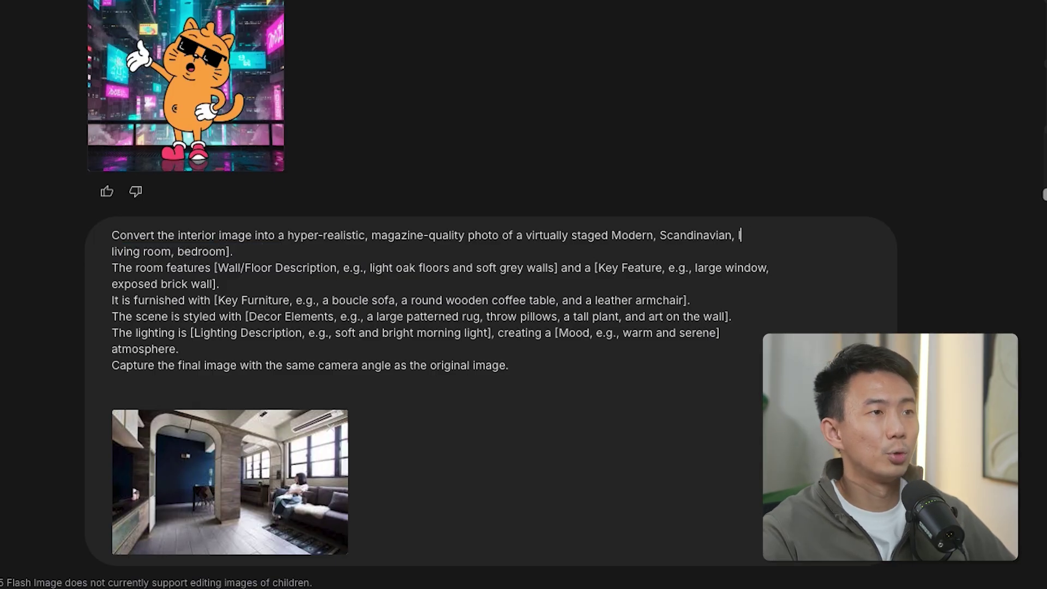
key("BackSpace")
key("BackSpace")
key("BackSpace")
key("BackSpace")
key("BackSpace")
key("BackSpace")
key("BackSpace")
key("BackSpace")
key("BackSpace")
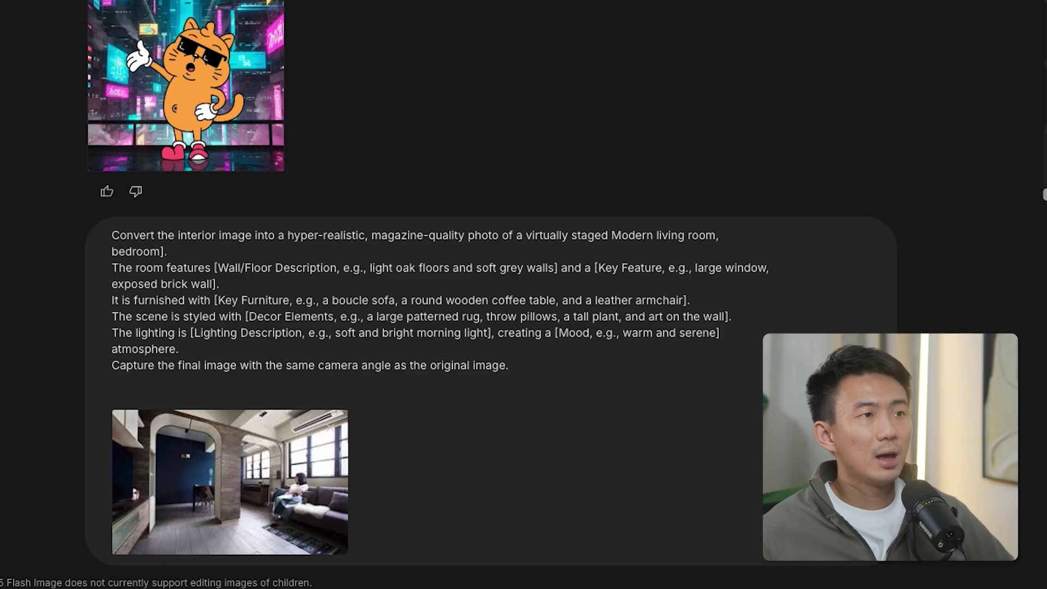
key("BackSpace")
key("BackSpace")
key("BackSpace")
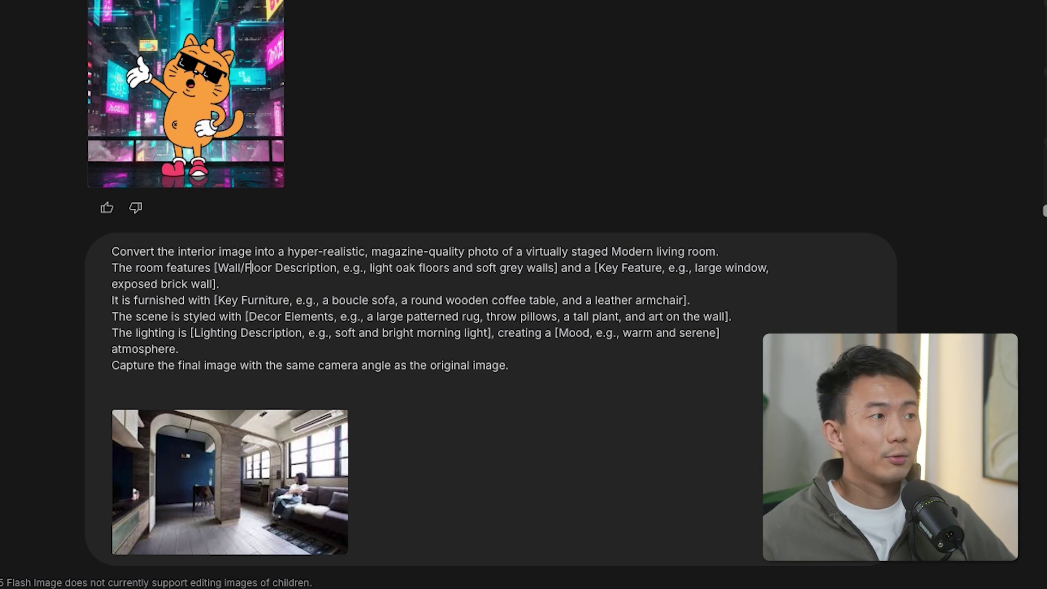
- Remove the Wall/Floor and Key Furniture placeholders, dropping 'boucle sofa' and keeping the armchair
left_click_drag(216, 268, 366, 269)
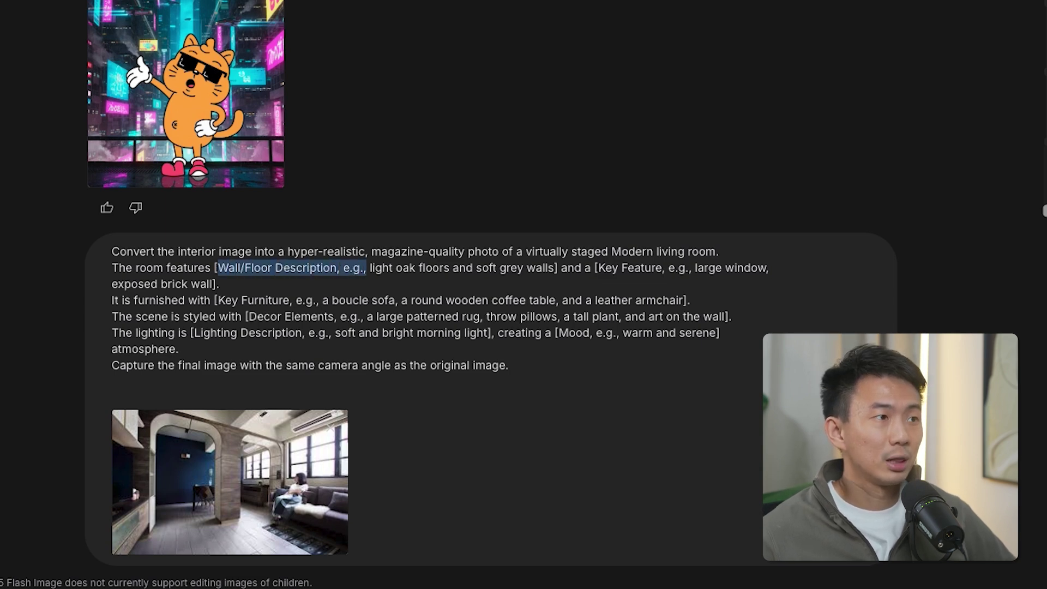
key("BackSpace")
key("BackSpace")
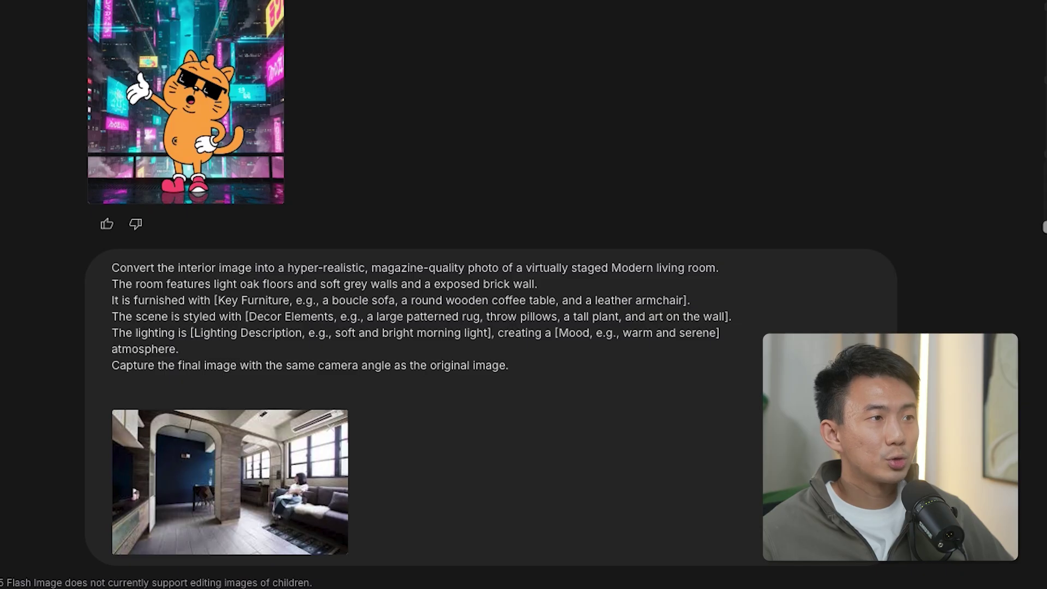
left_click_drag(215, 300, 395, 300)
key("BackSpace")
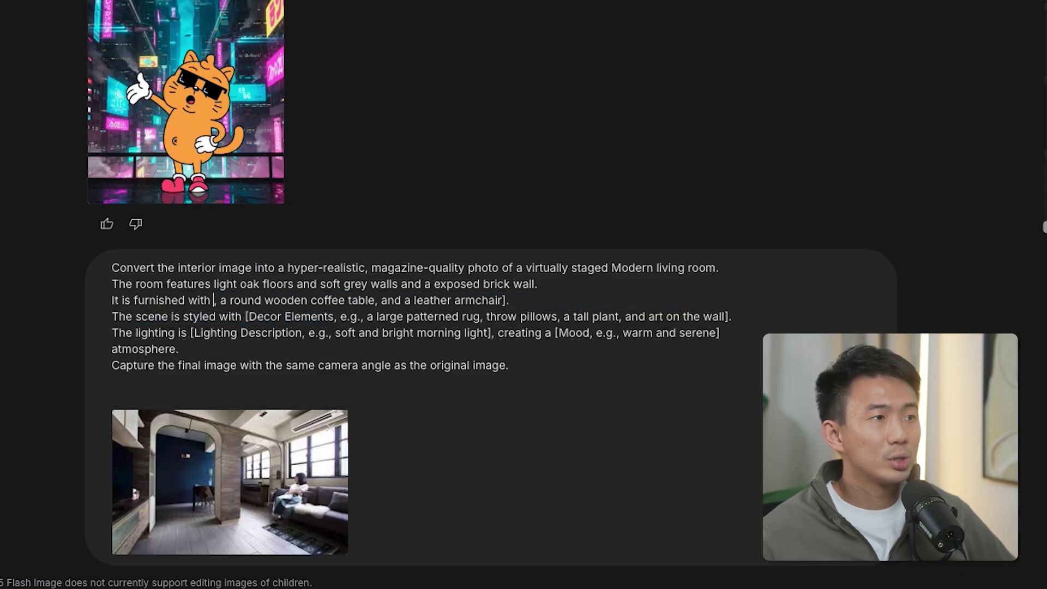
key("Delete")
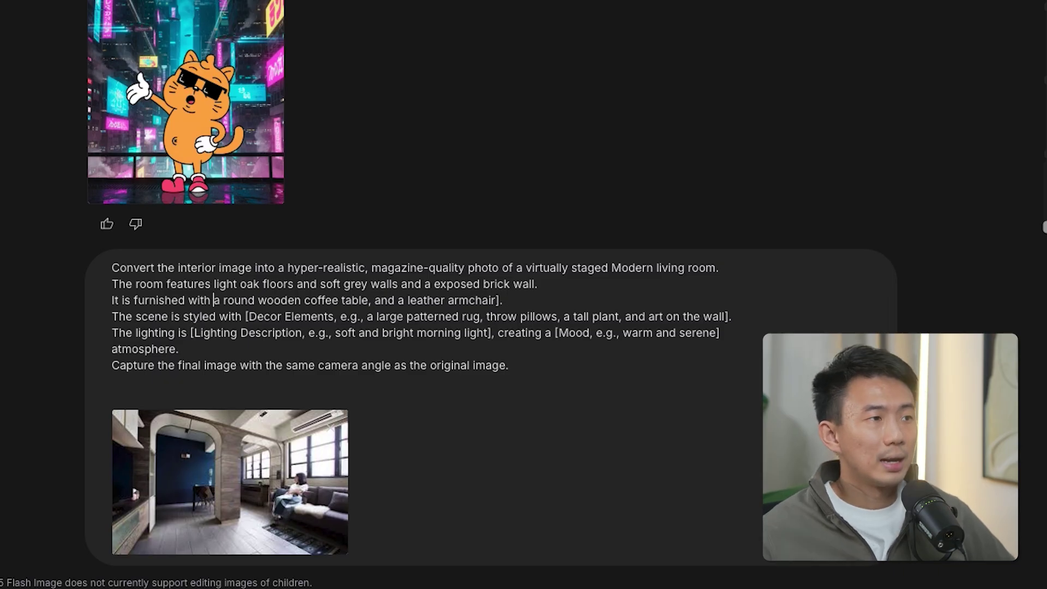
key("BackSpace")
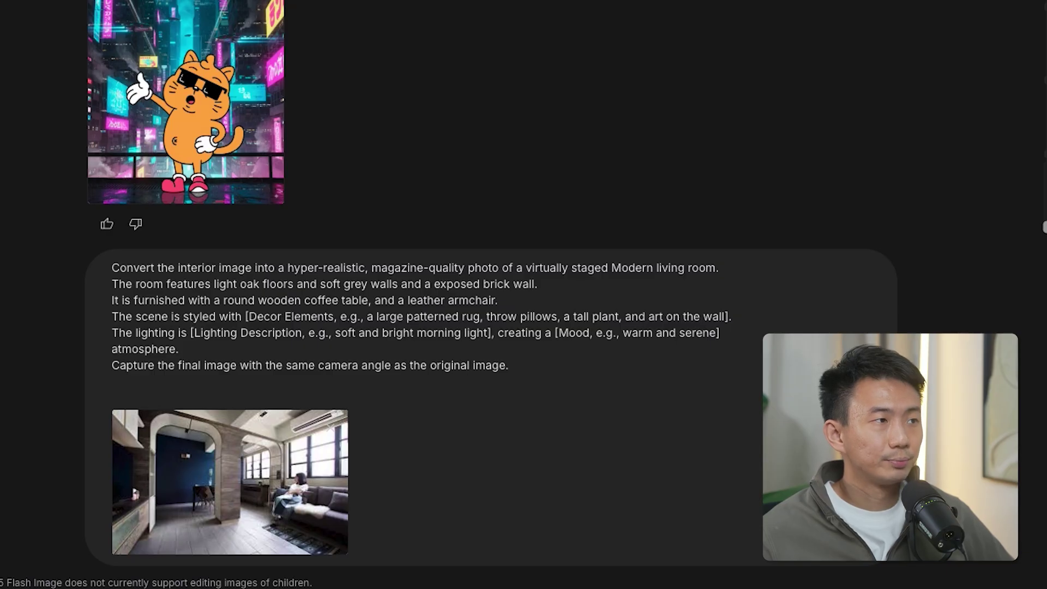
- Delete the Decor Elements and Lighting Description labels with their leftover brackets, keeping 'soft' lighting
left_click_drag(244, 316, 360, 317)
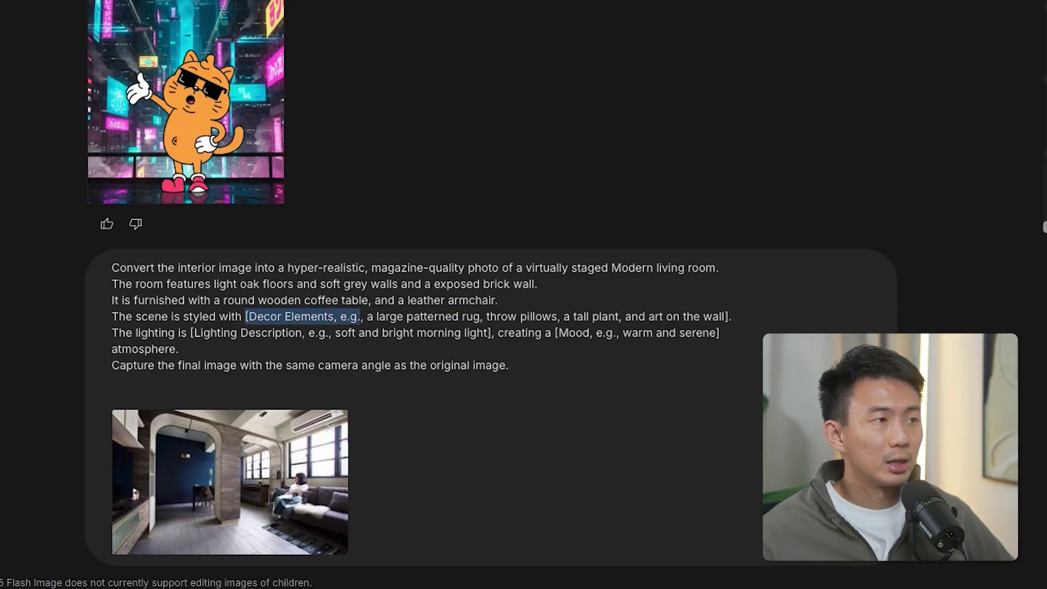
key("BackSpace")
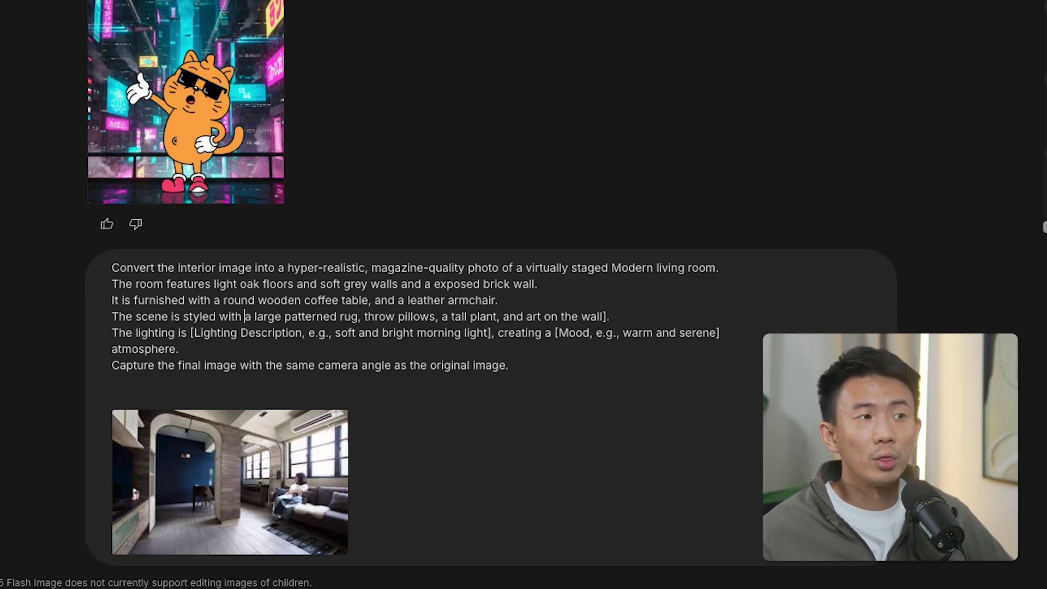
key("BackSpace")
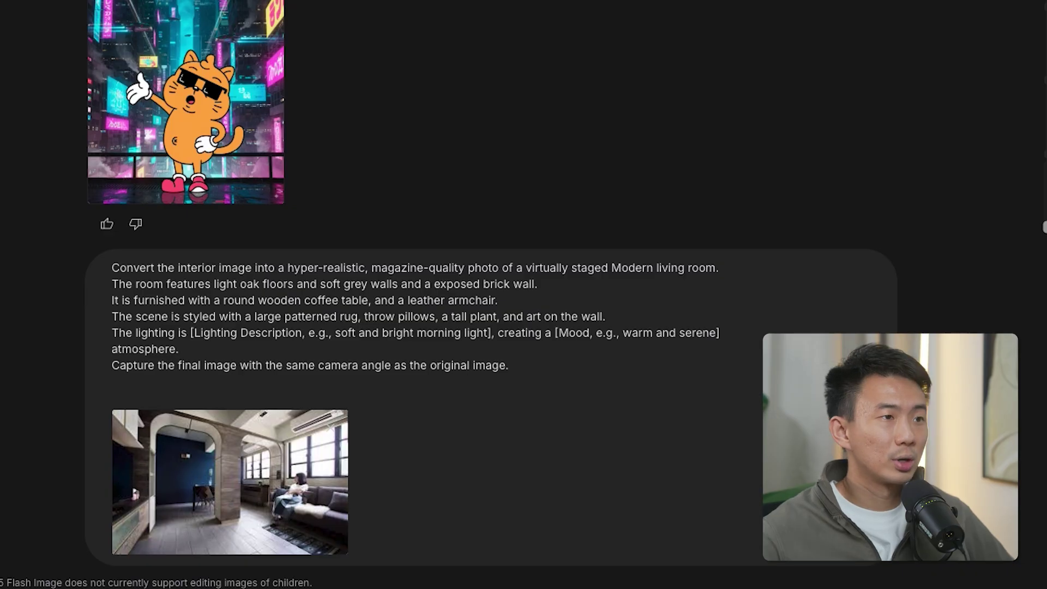
left_click_drag(191, 332, 357, 332)
key("BackSpace")
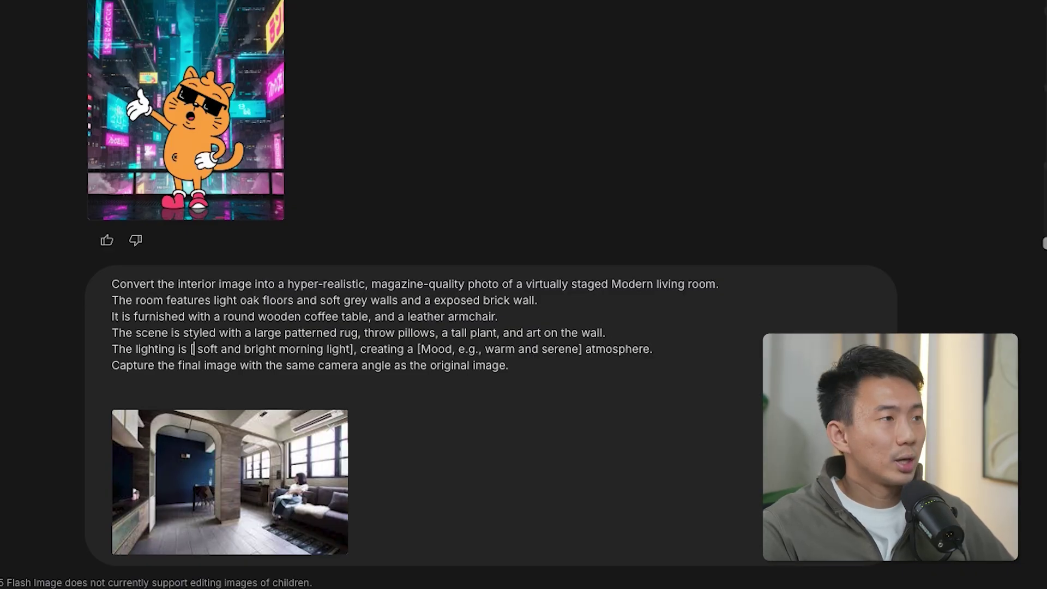
key("BackSpace")
key("BackSpace")
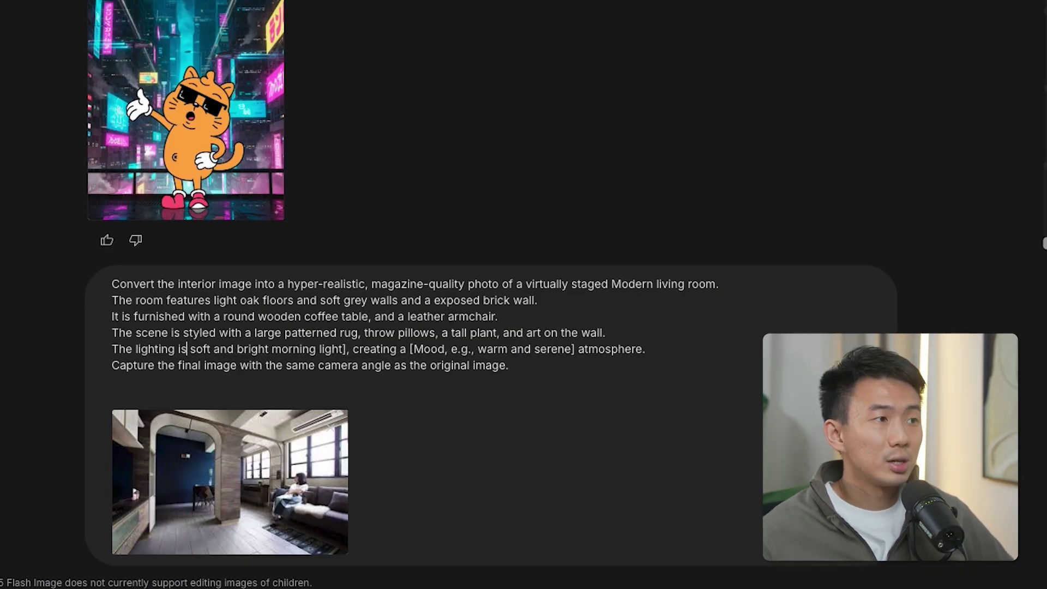
key("BackSpace")
type("camera")
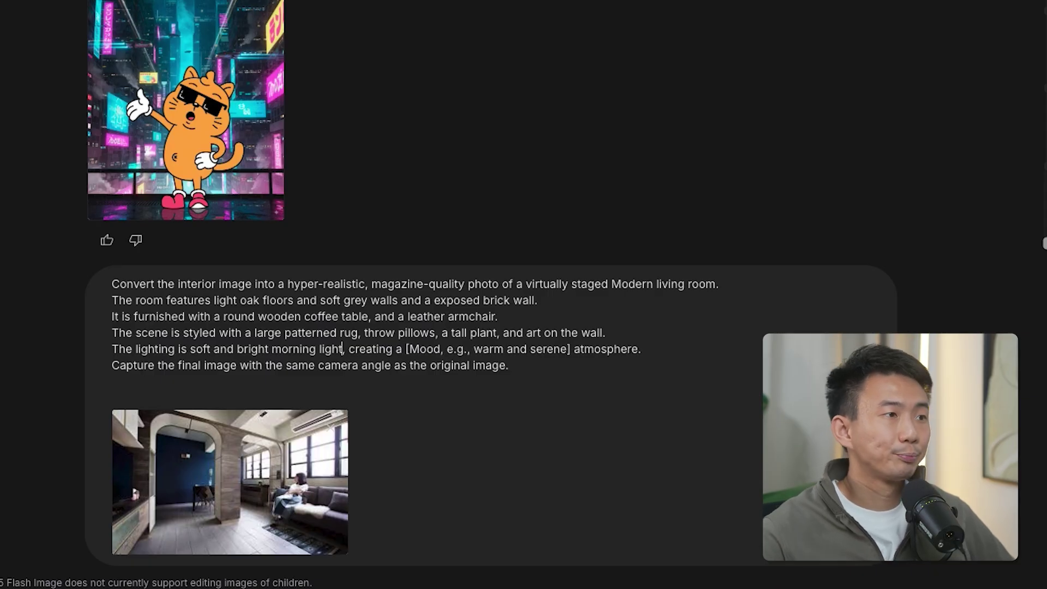
- Remove the Mood placeholder label and brackets, keeping 'warm' and 'serene'
left_click_drag(410, 348, 475, 349)
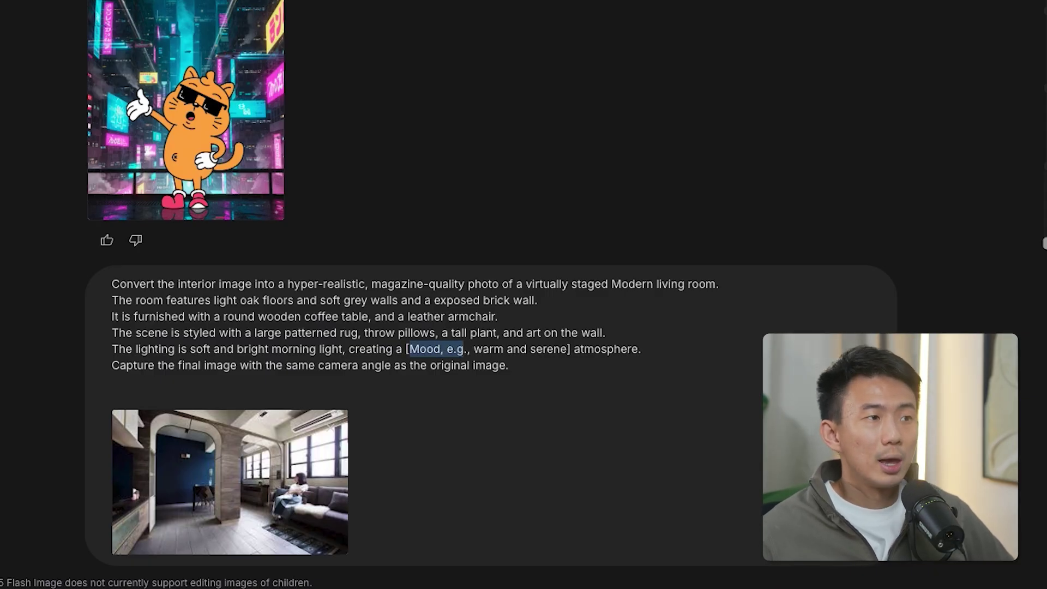
key("BackSpace")
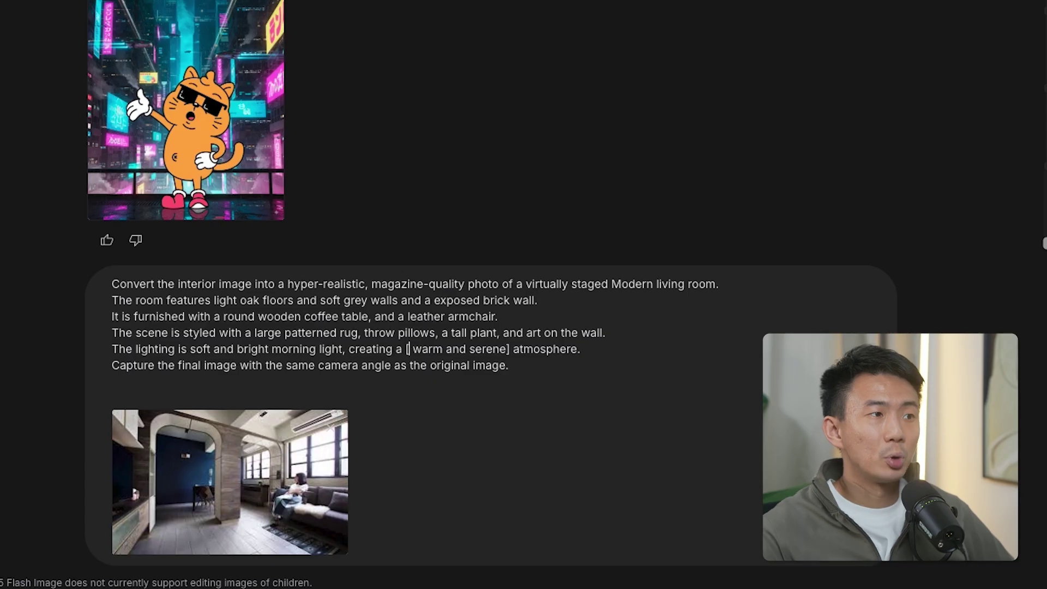
key("BackSpace")
key("BackSpace")
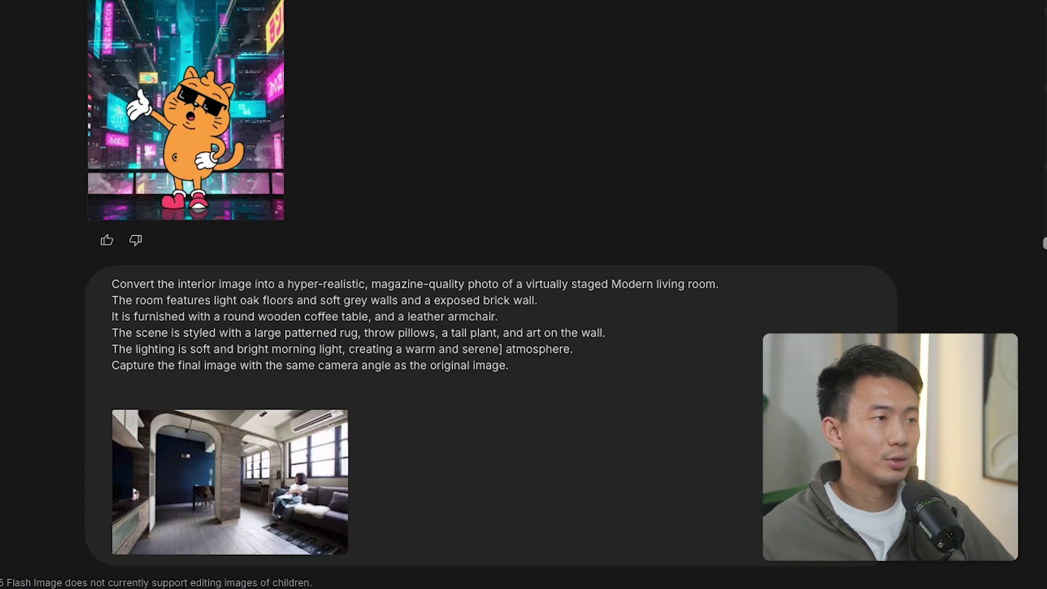
left_click(513, 349)
key("BackSpace")
key("BackSpace")
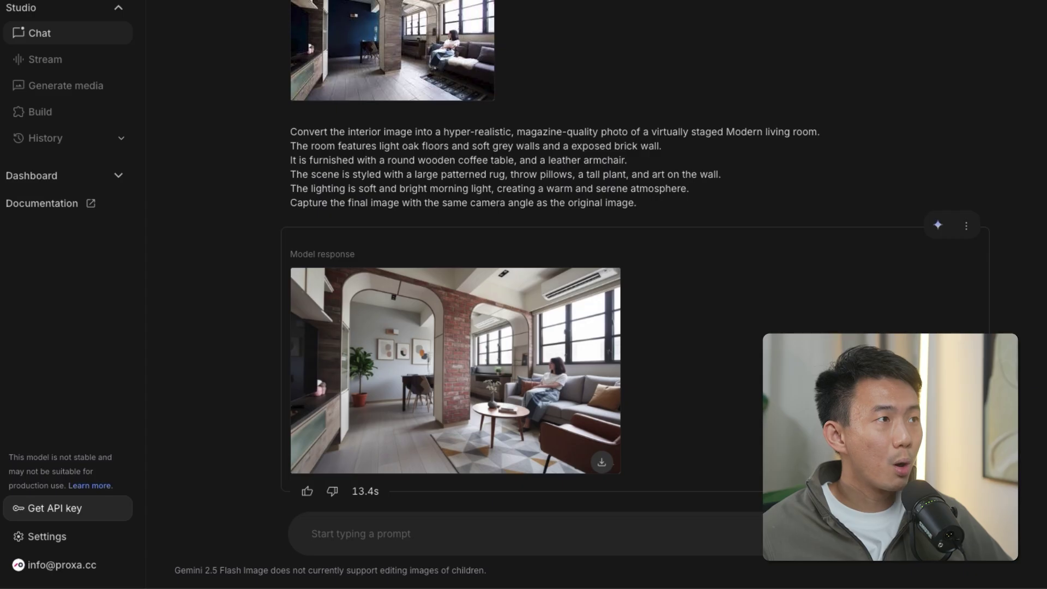
scroll(625, 281, "up", 1)
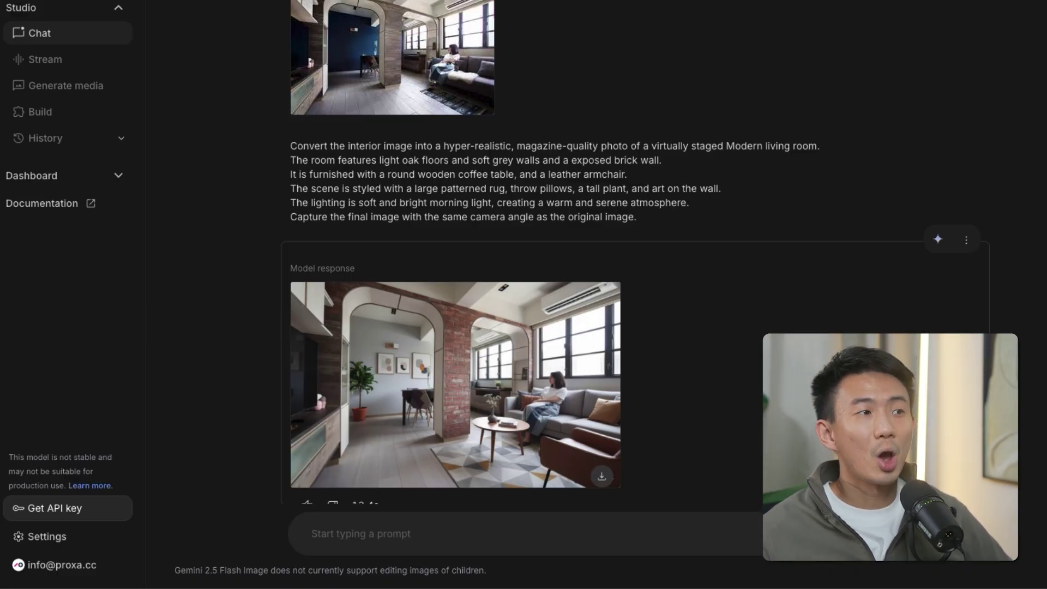
scroll(455, 381, "down", 1)
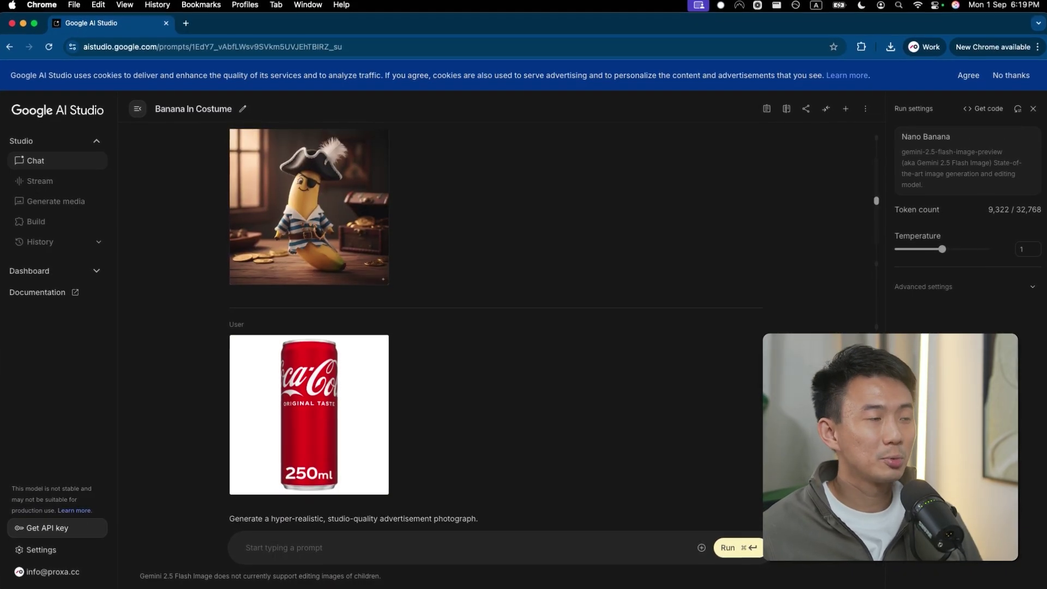
scroll(495, 327, "down", 2)
scroll(495, 327, "down", 1)
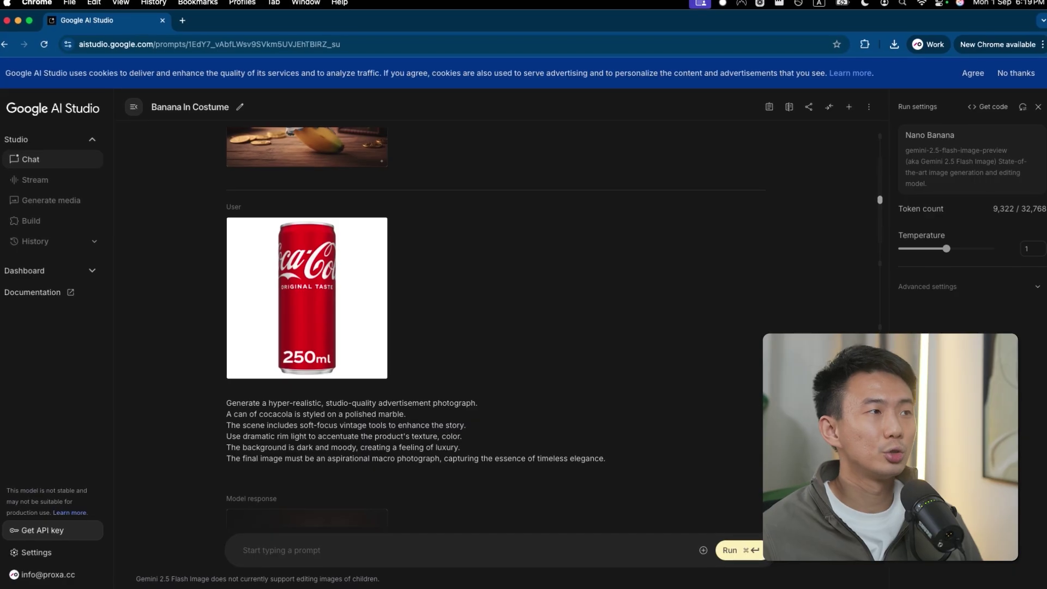
scroll(495, 327, "down", 3)
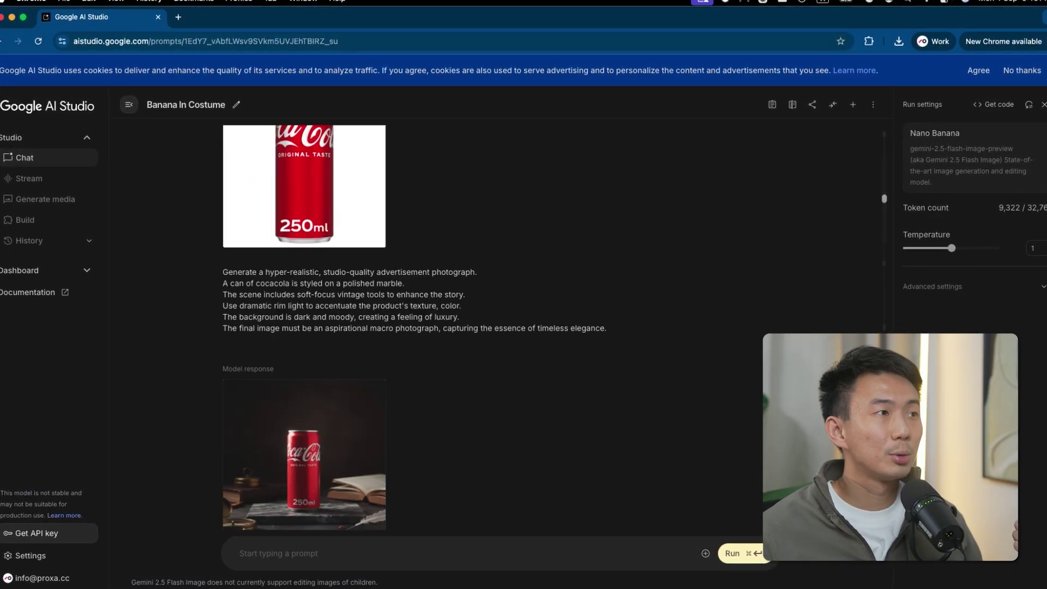
scroll(494, 328, "down", 1)
scroll(494, 328, "down", 5)
scroll(496, 327, "down", 4)
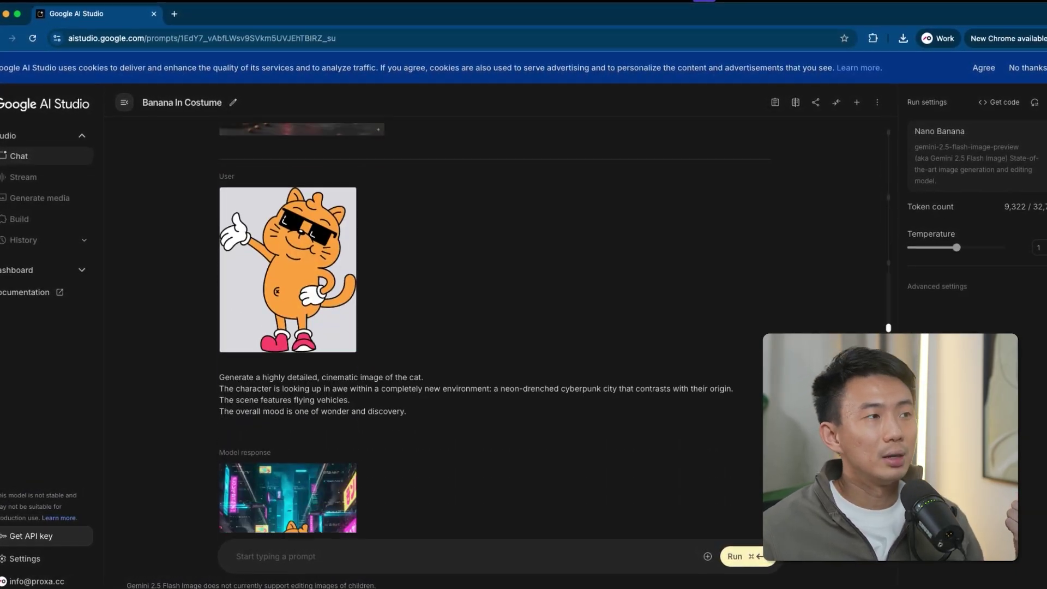
scroll(495, 327, "down", 2)
scroll(495, 327, "down", 3)
scroll(495, 327, "down", 1)
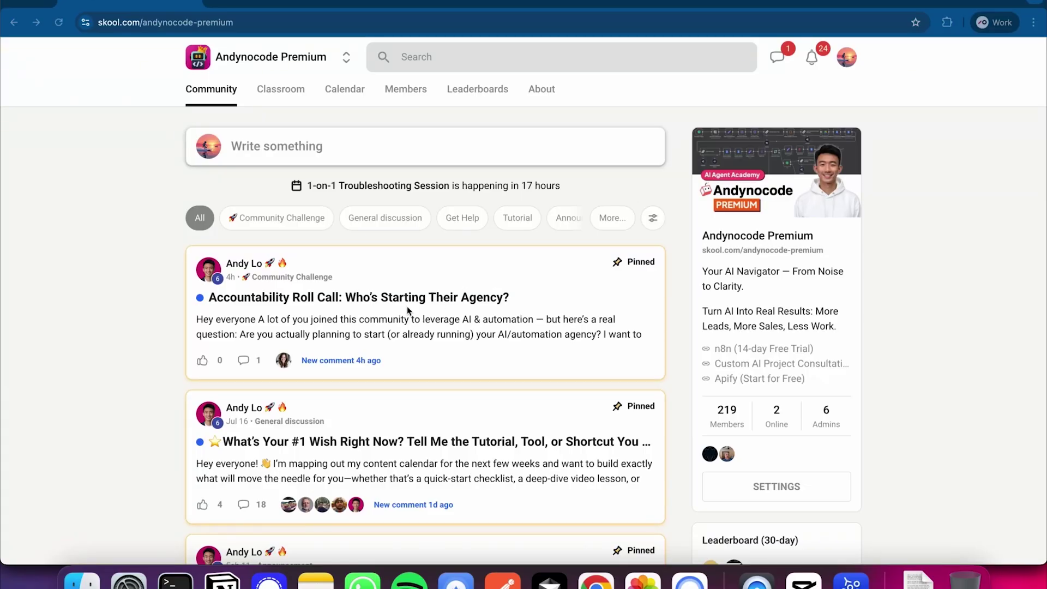
- Open the Classroom tab of the Andynocode Premium Skool community
left_click(281, 99)
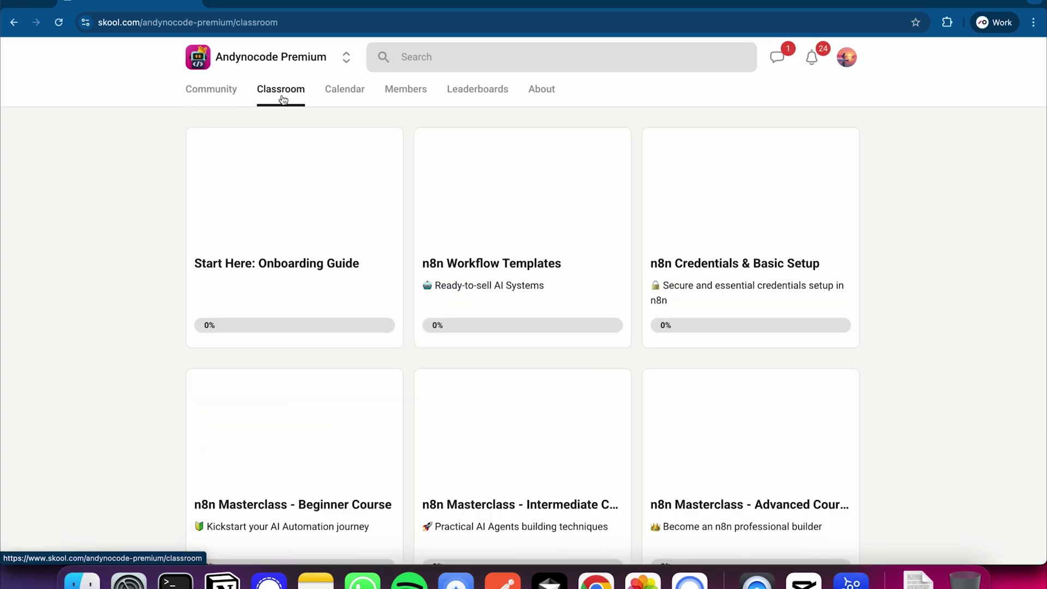